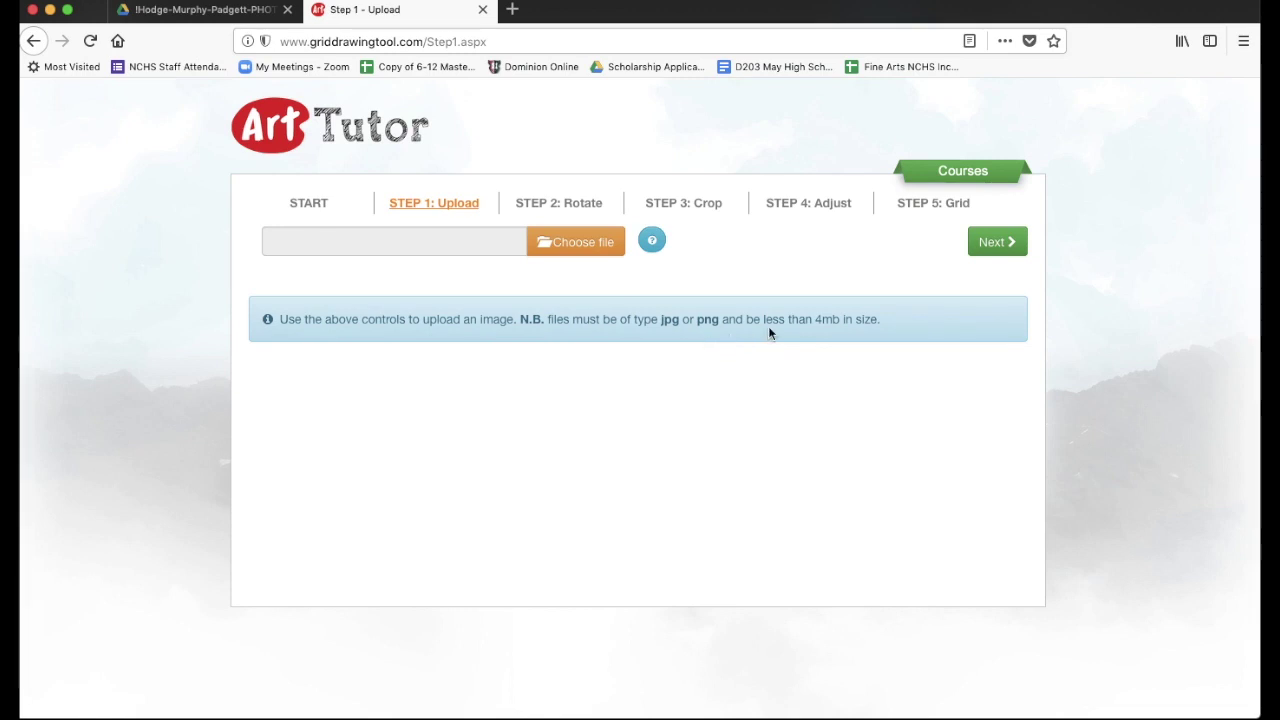
Browse the self-portrait photos and upload 05_LoRes.jpg as the image for the grid.
{"action": "left_click", "coordinate": [567, 241]}
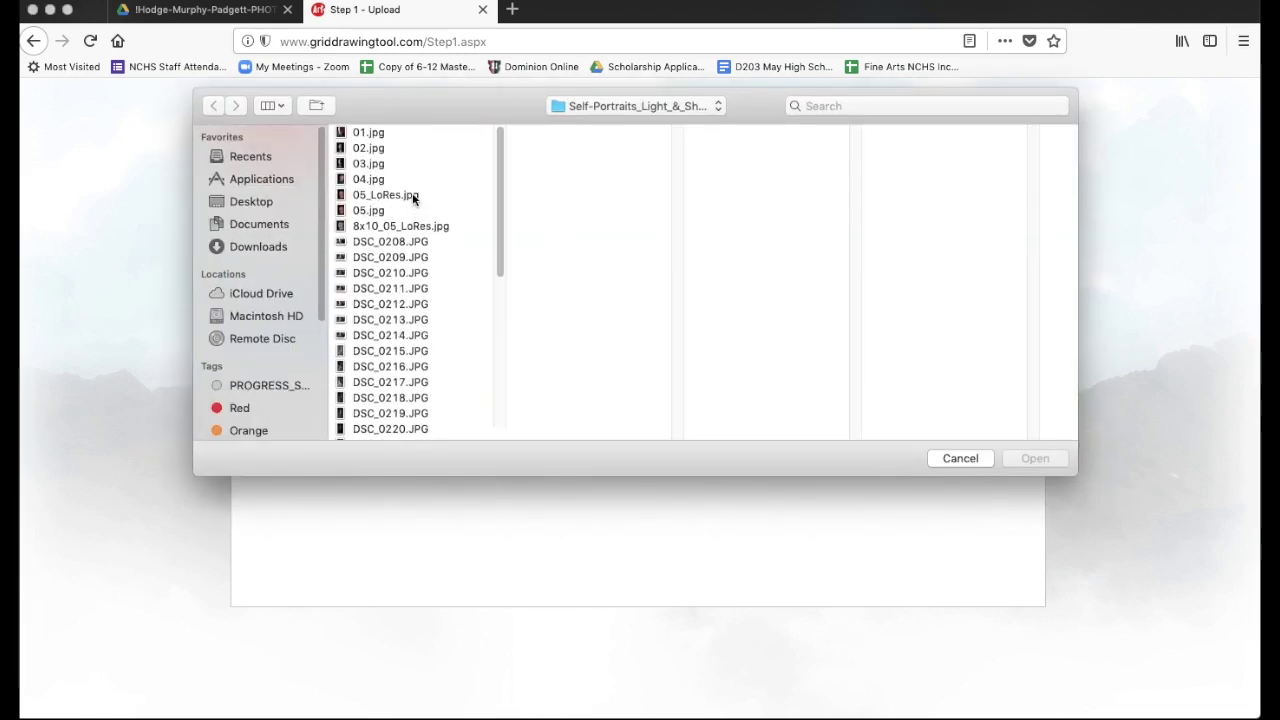
{"action": "left_click", "coordinate": [366, 134]}
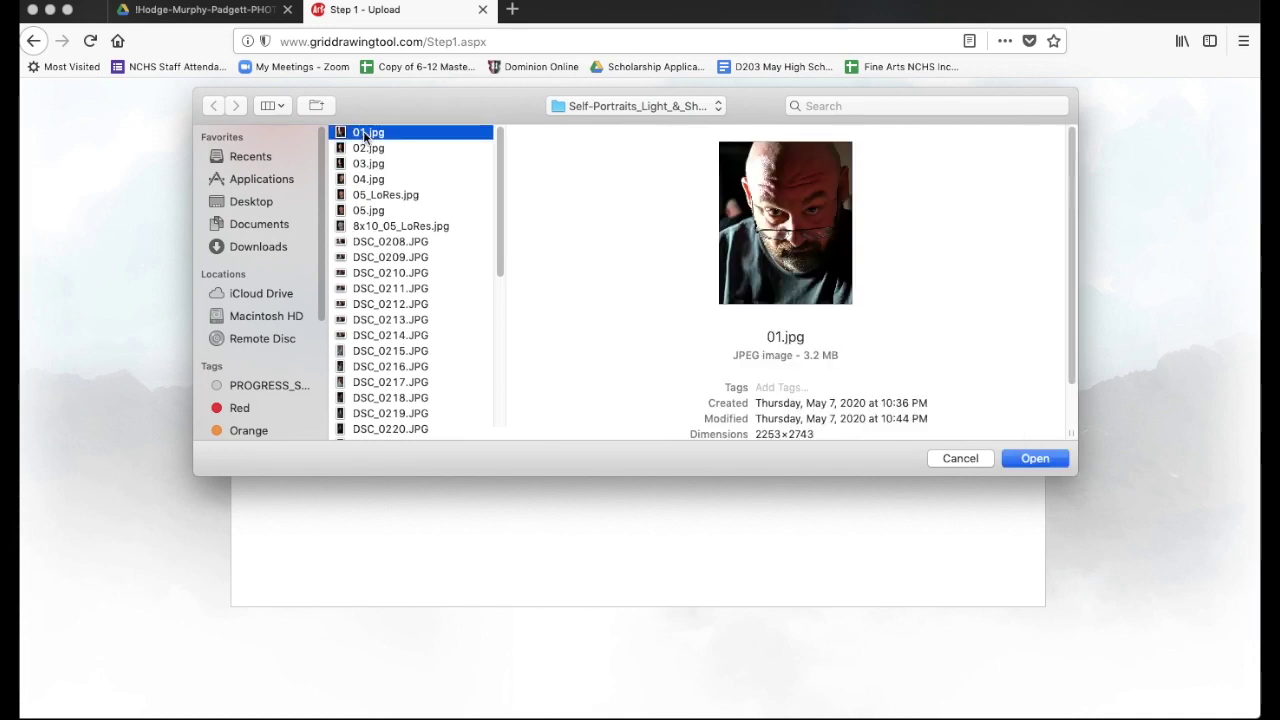
{"action": "key", "text": "Down"}
{"action": "key", "text": "Down"}
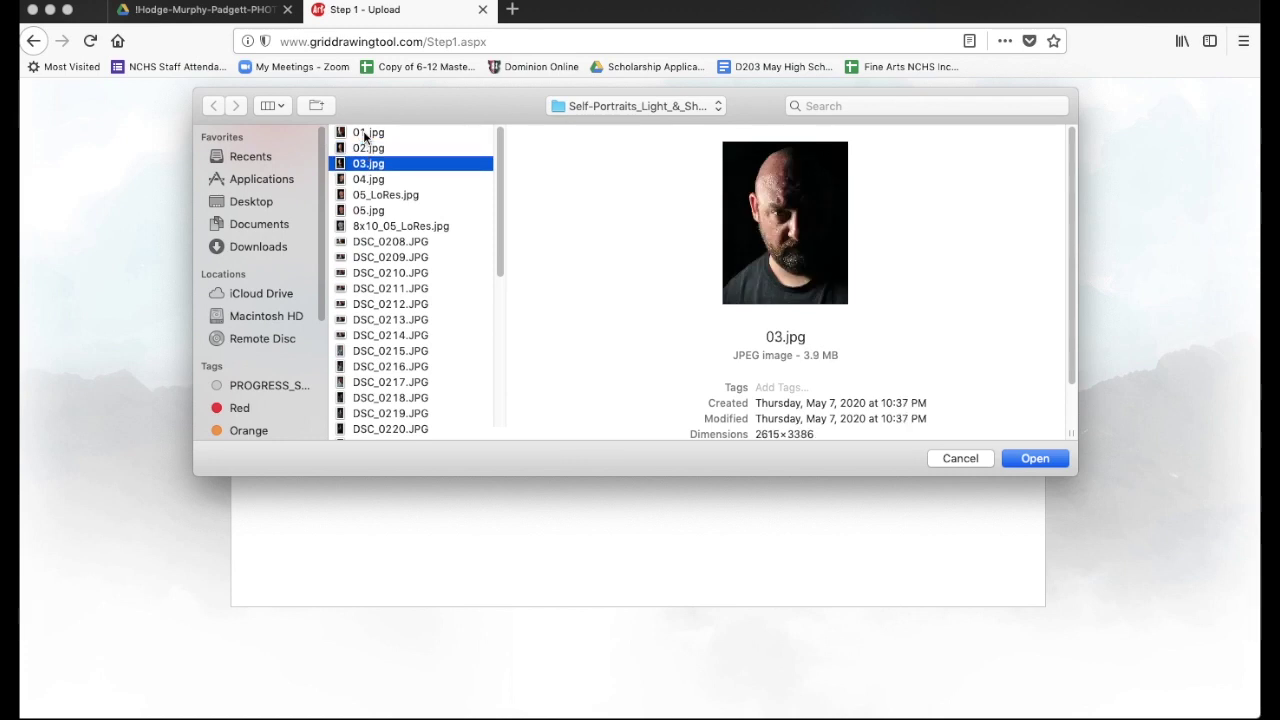
{"action": "key", "text": "Down"}
{"action": "key", "text": "Down"}
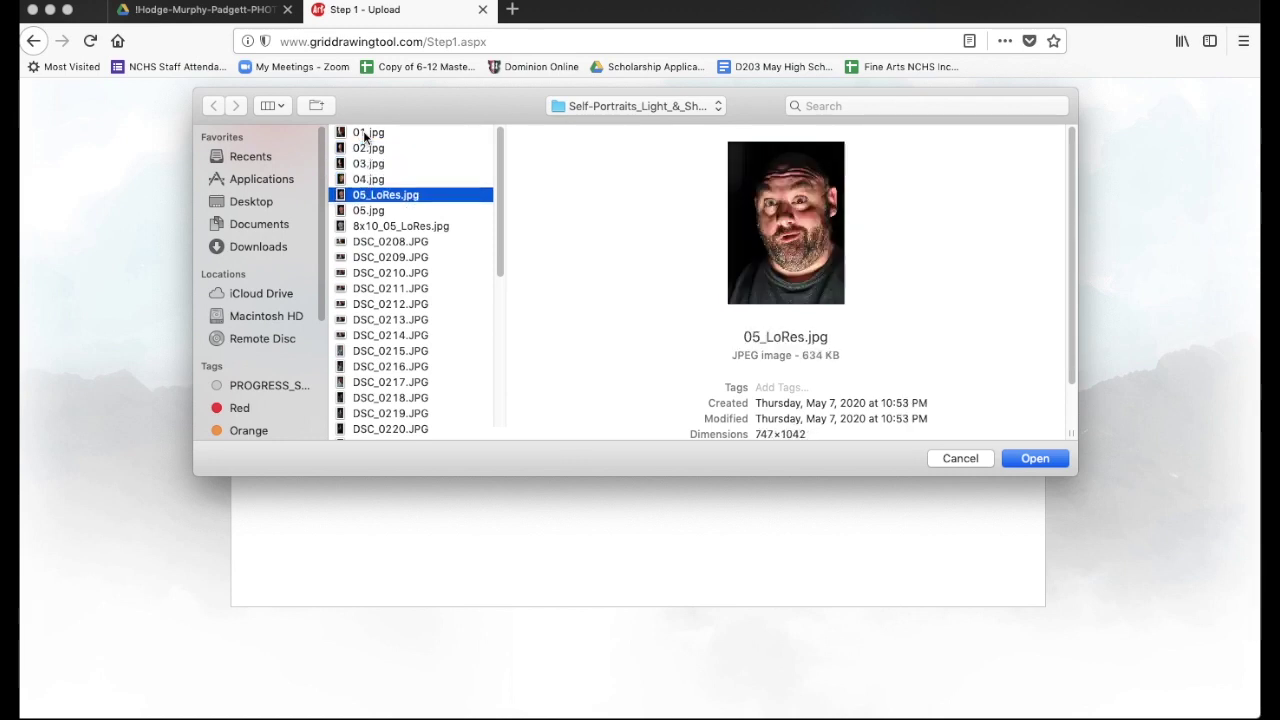
{"action": "key", "text": "Down"}
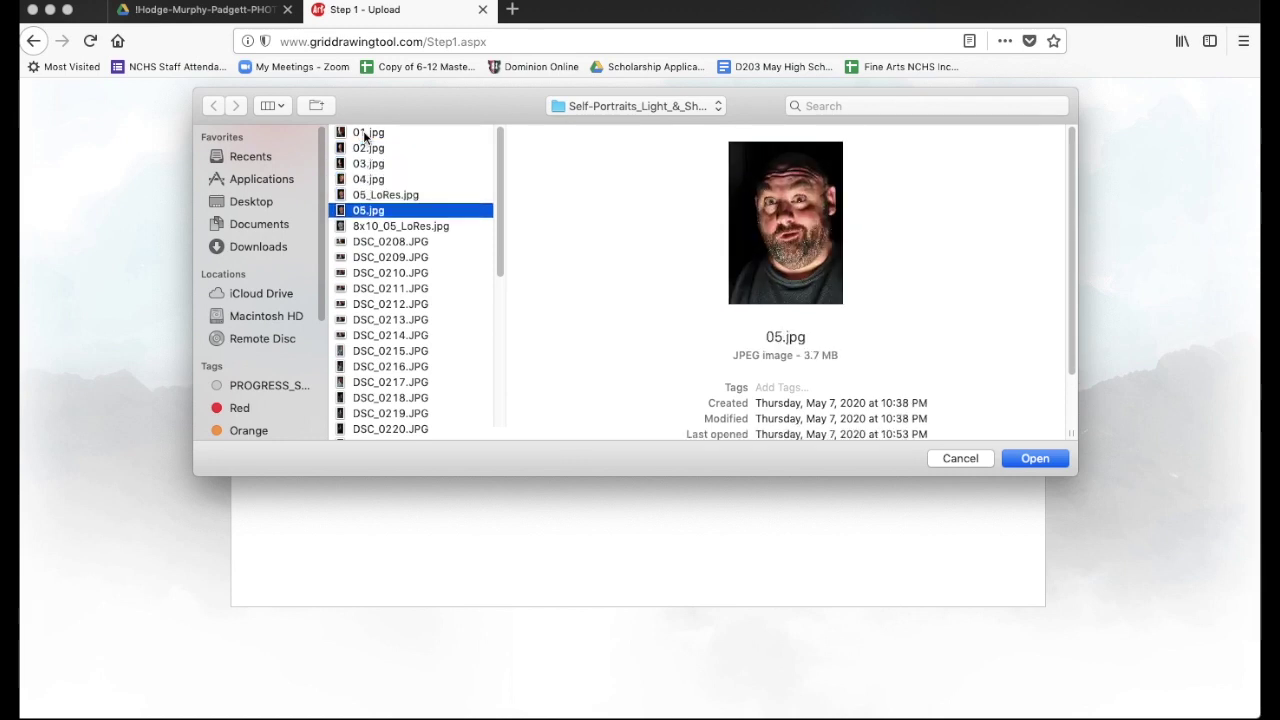
{"action": "key", "text": "Down"}
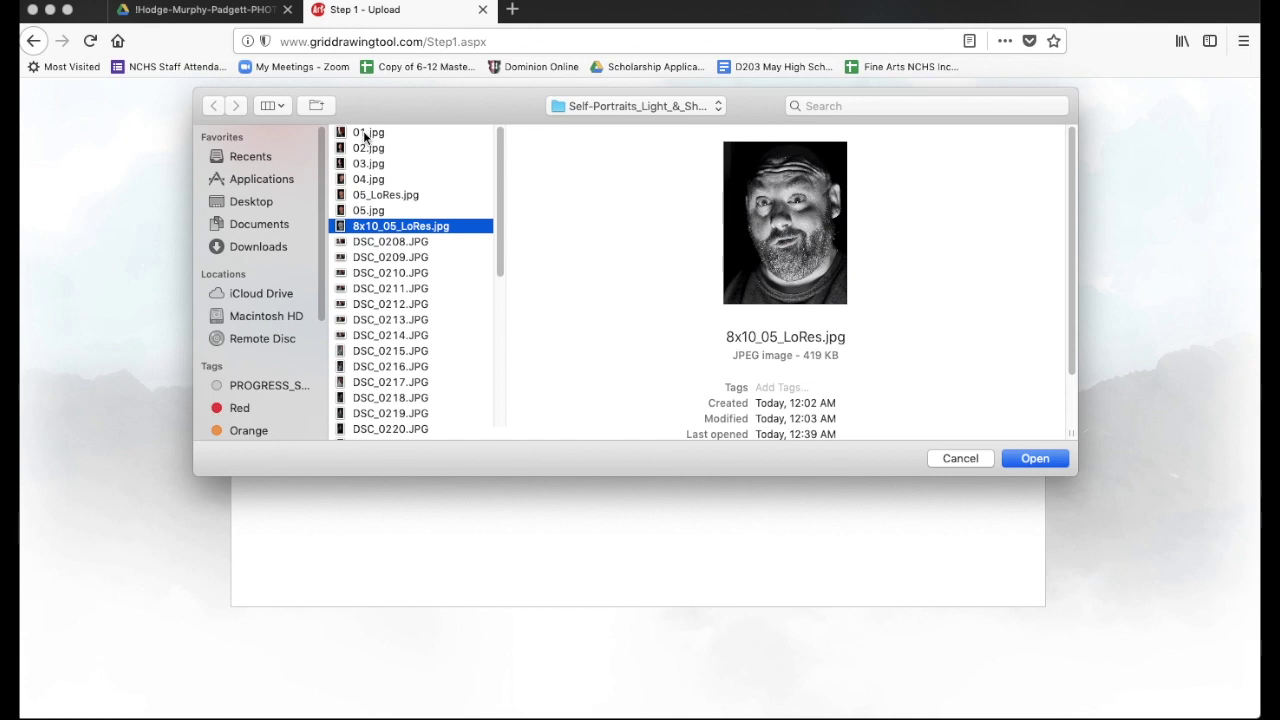
{"action": "key", "text": "Up"}
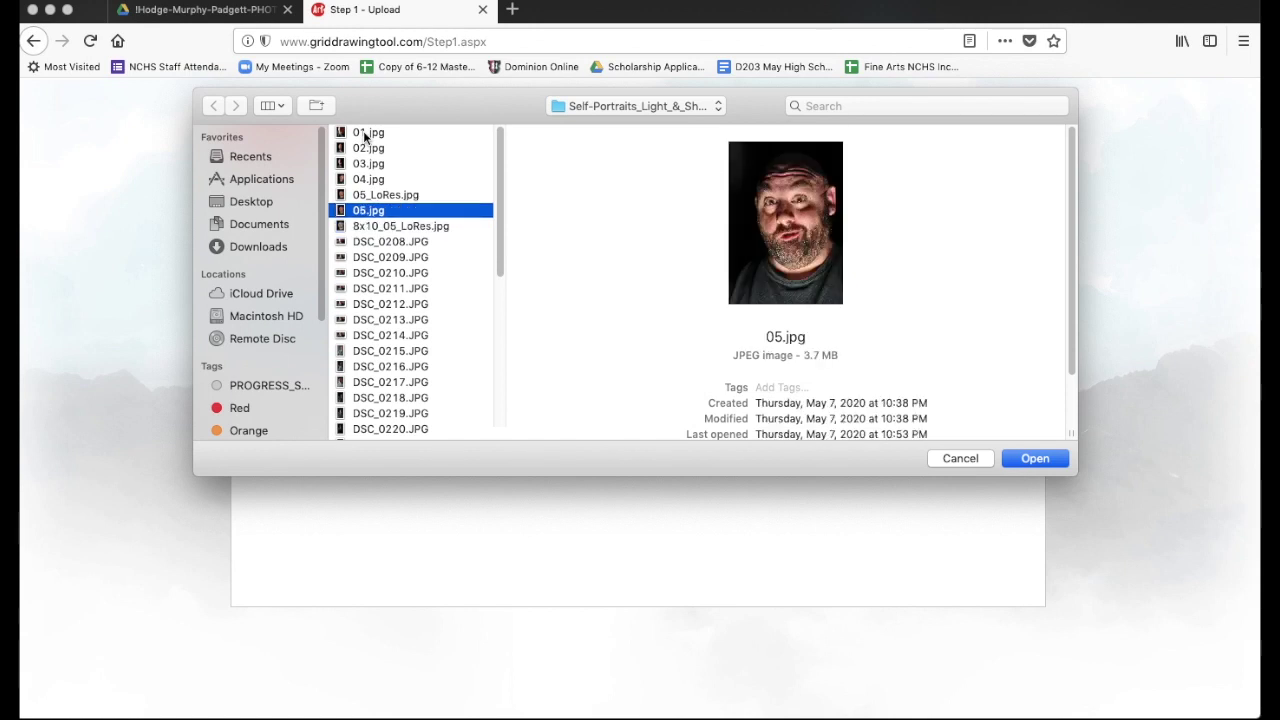
{"action": "key", "text": "Down"}
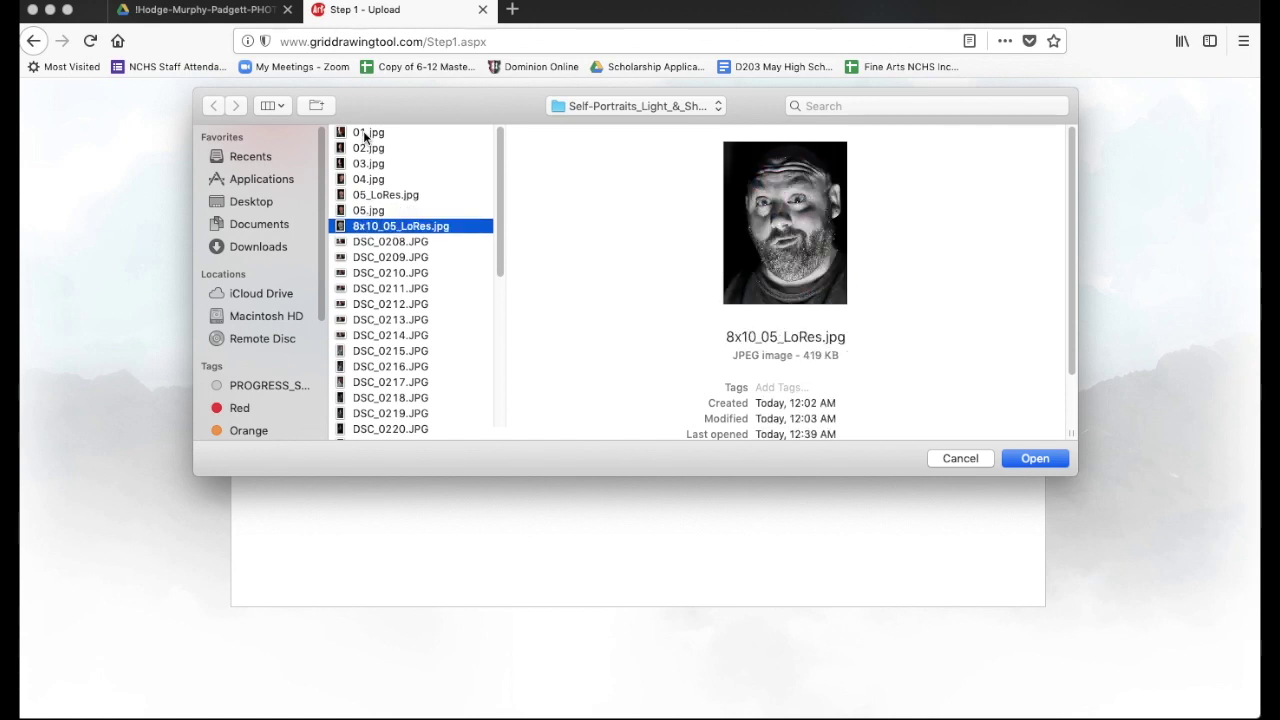
{"action": "key", "text": "Up"}
{"action": "key", "text": "Up"}
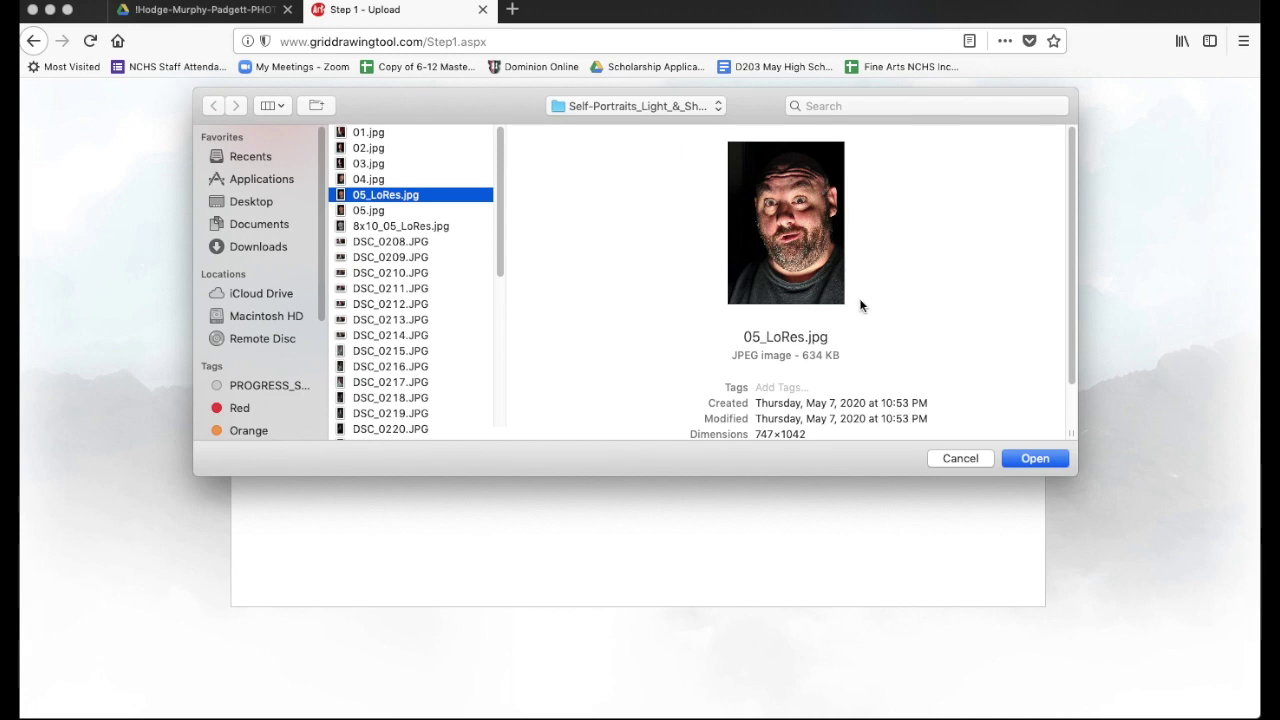
{"action": "left_click", "coordinate": [1033, 462]}
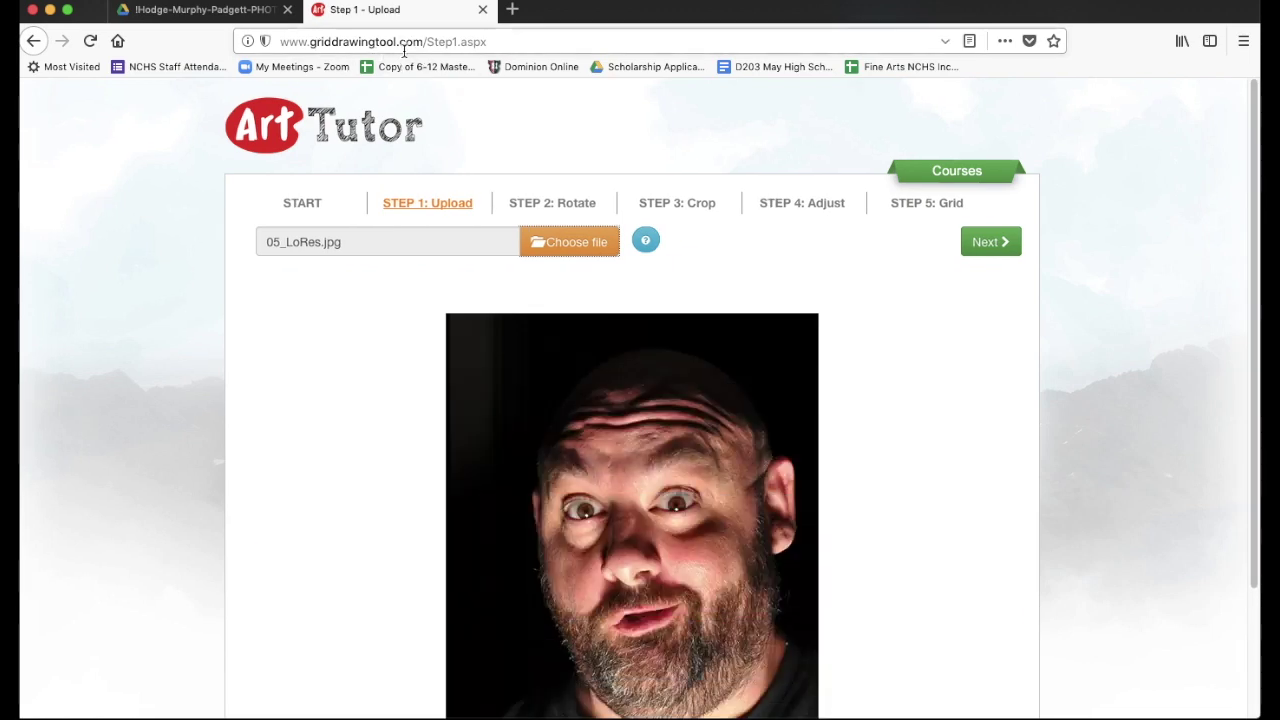
Accept the uploaded portrait, leave its rotation as it is, and continue to the crop stage.
{"action": "scroll", "coordinate": [658, 487], "scroll_direction": "down", "scroll_amount": 2}
{"action": "scroll", "coordinate": [658, 481], "scroll_direction": "down", "scroll_amount": 1}
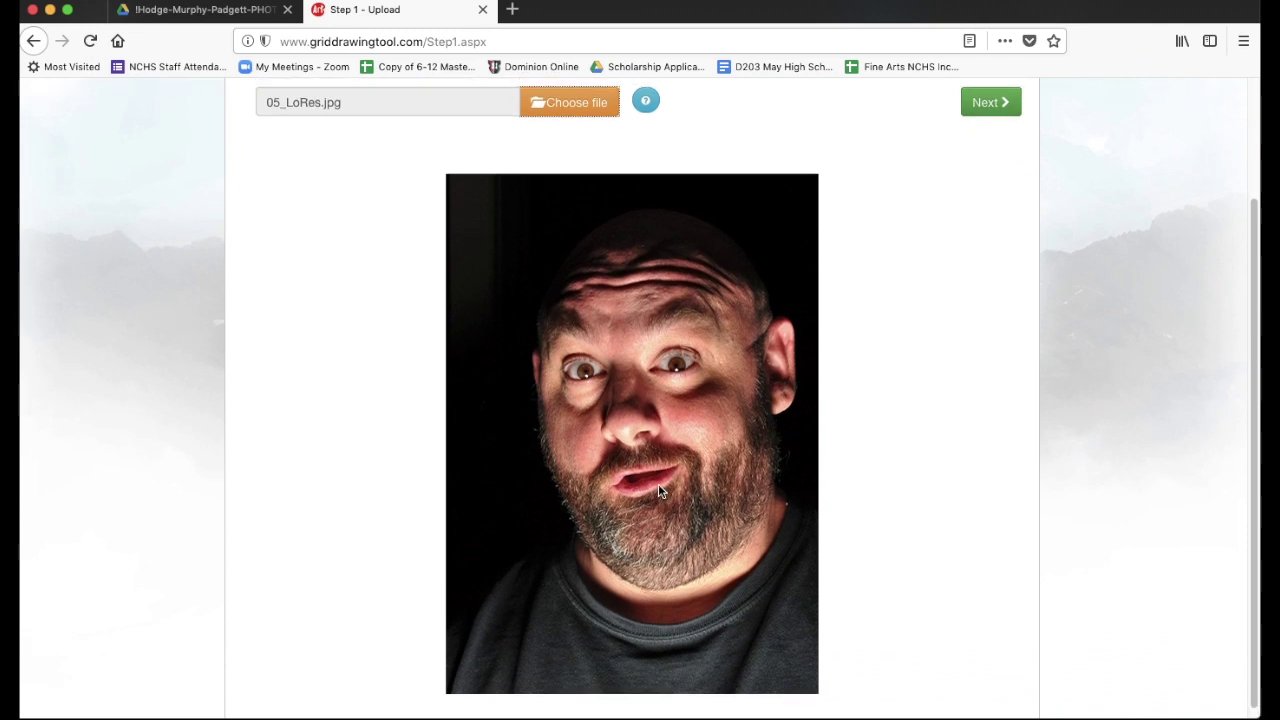
{"action": "scroll", "coordinate": [658, 491], "scroll_direction": "up", "scroll_amount": 2}
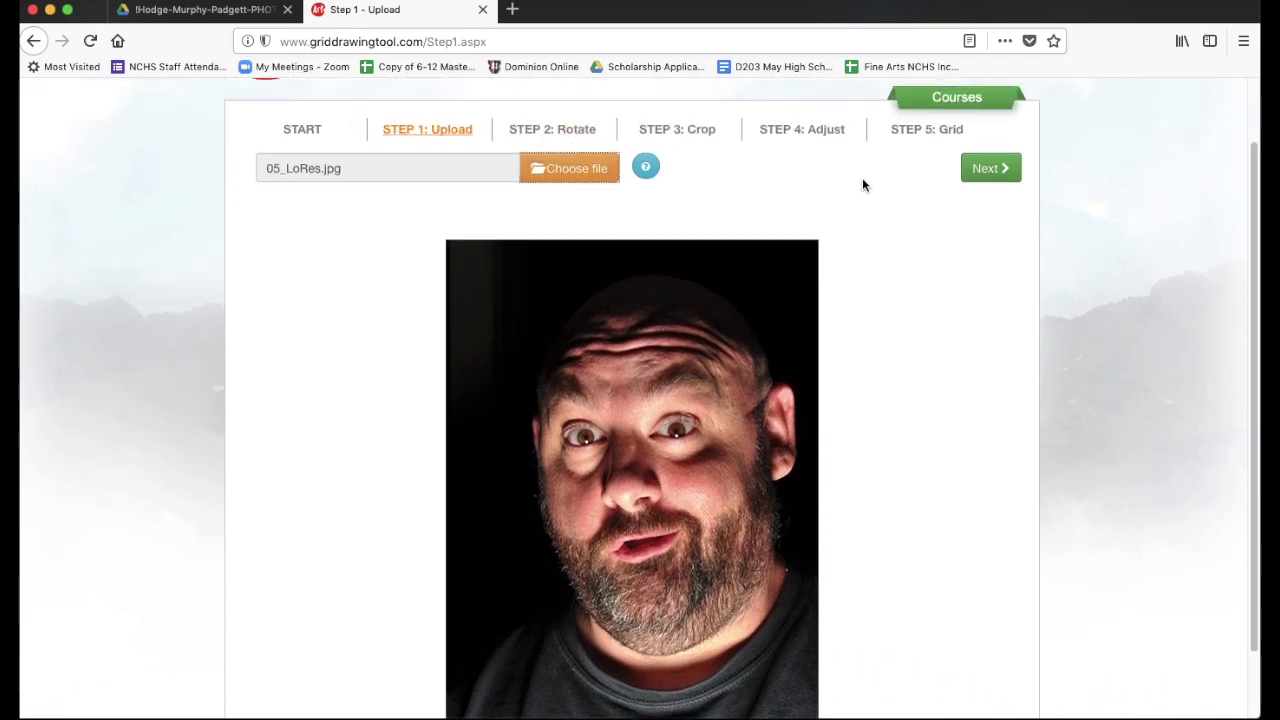
{"action": "left_click", "coordinate": [984, 172]}
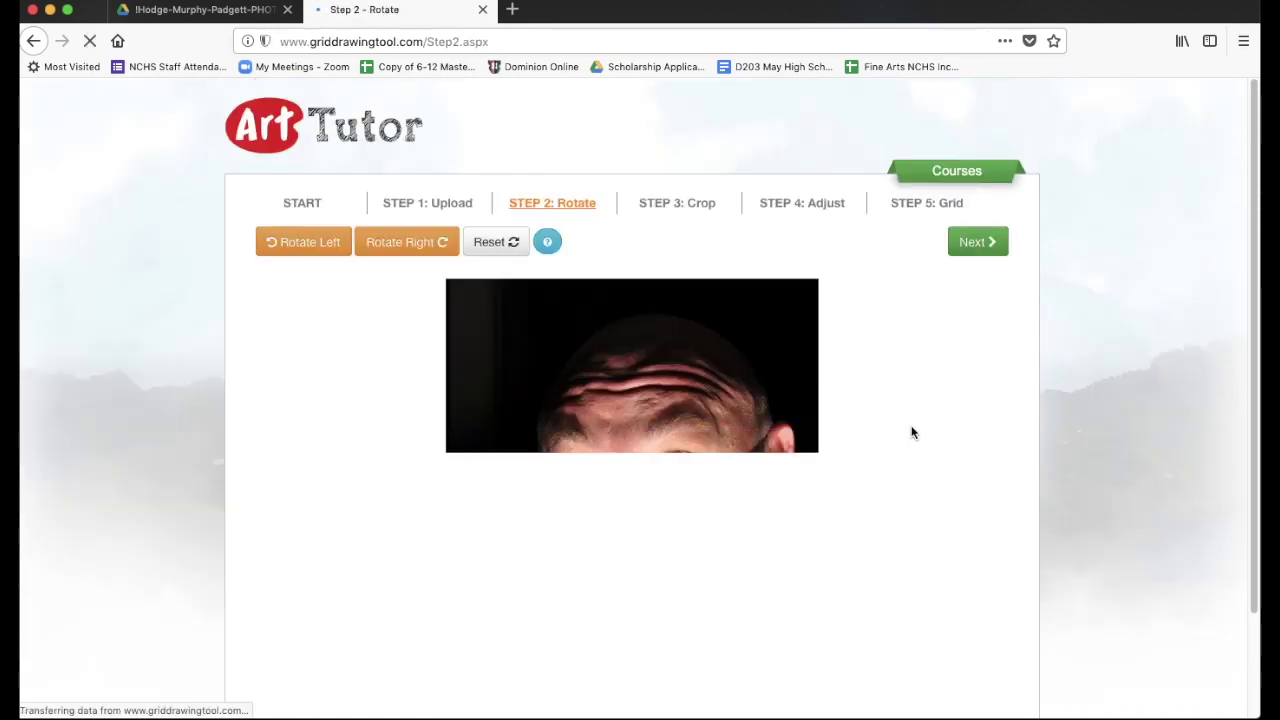
{"action": "scroll", "coordinate": [911, 432], "scroll_direction": "down", "scroll_amount": 3}
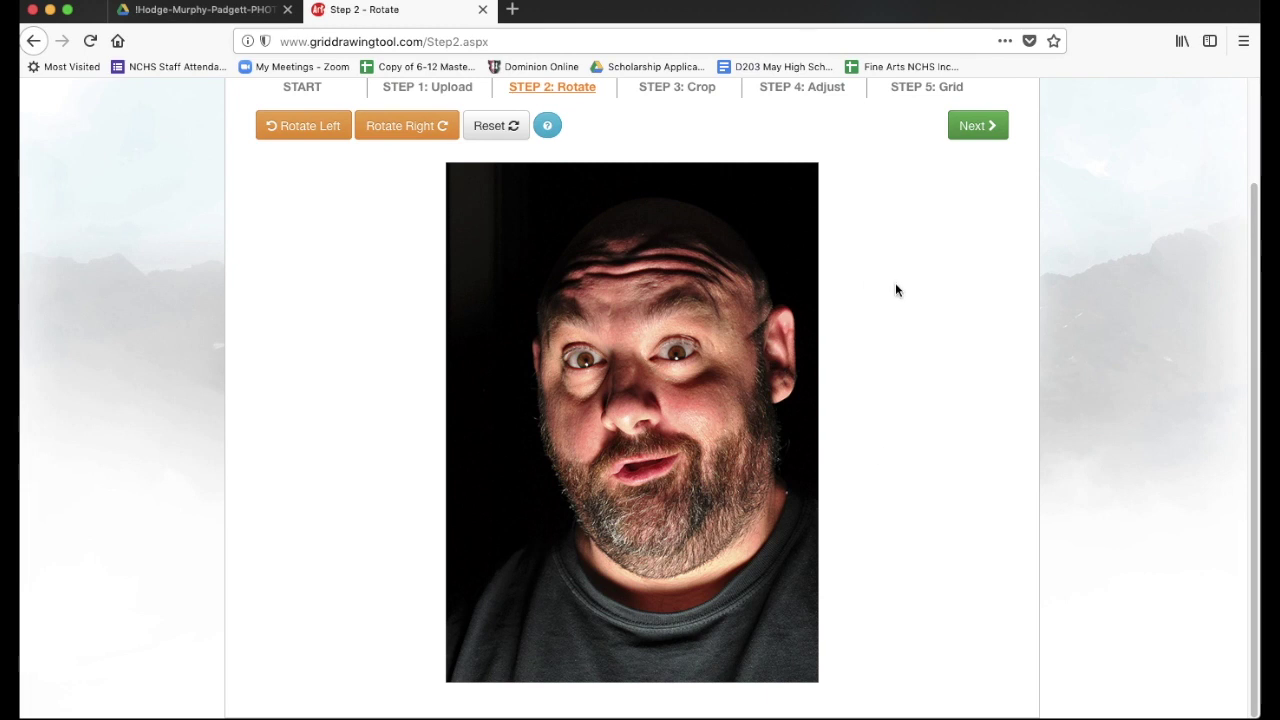
{"action": "scroll", "coordinate": [895, 282], "scroll_direction": "up", "scroll_amount": 1}
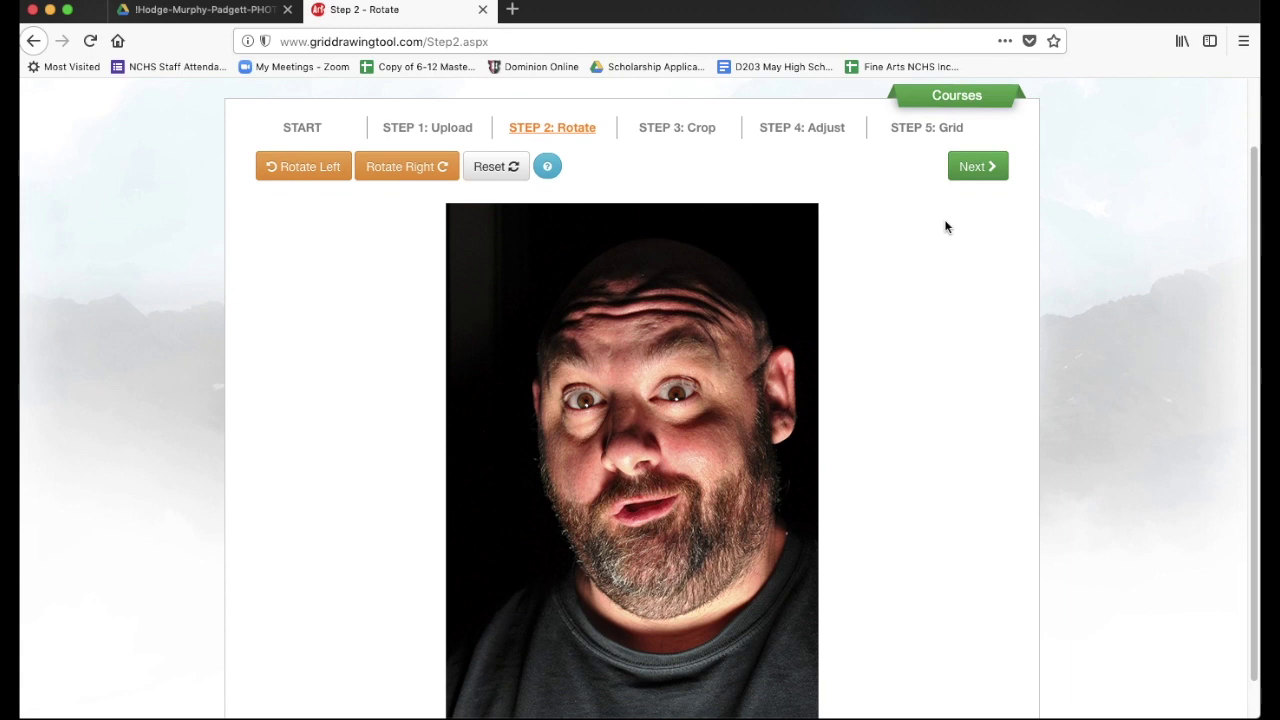
{"action": "left_click", "coordinate": [970, 167]}
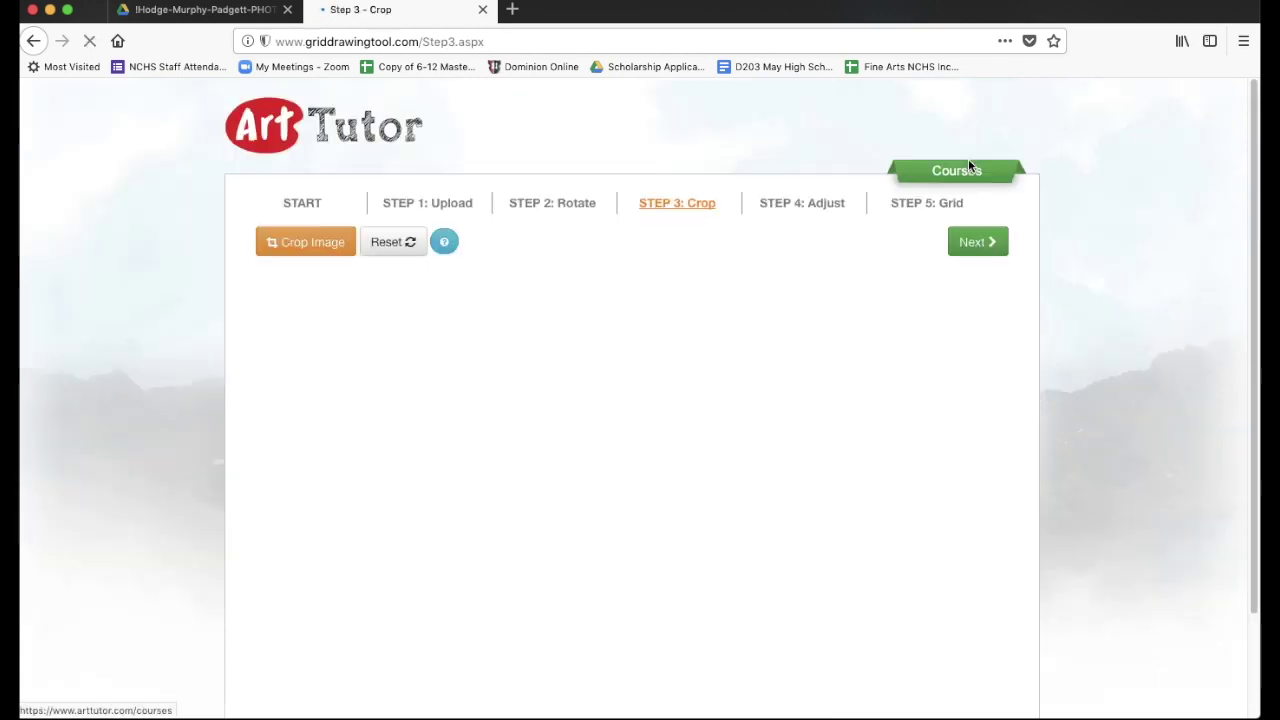
Draw a crop selection around nearly the whole portrait, widen it to the photo's left edge, and continue to the adjustment stage.
{"action": "scroll", "coordinate": [900, 418], "scroll_direction": "down", "scroll_amount": 1}
{"action": "scroll", "coordinate": [900, 418], "scroll_direction": "down", "scroll_amount": 1}
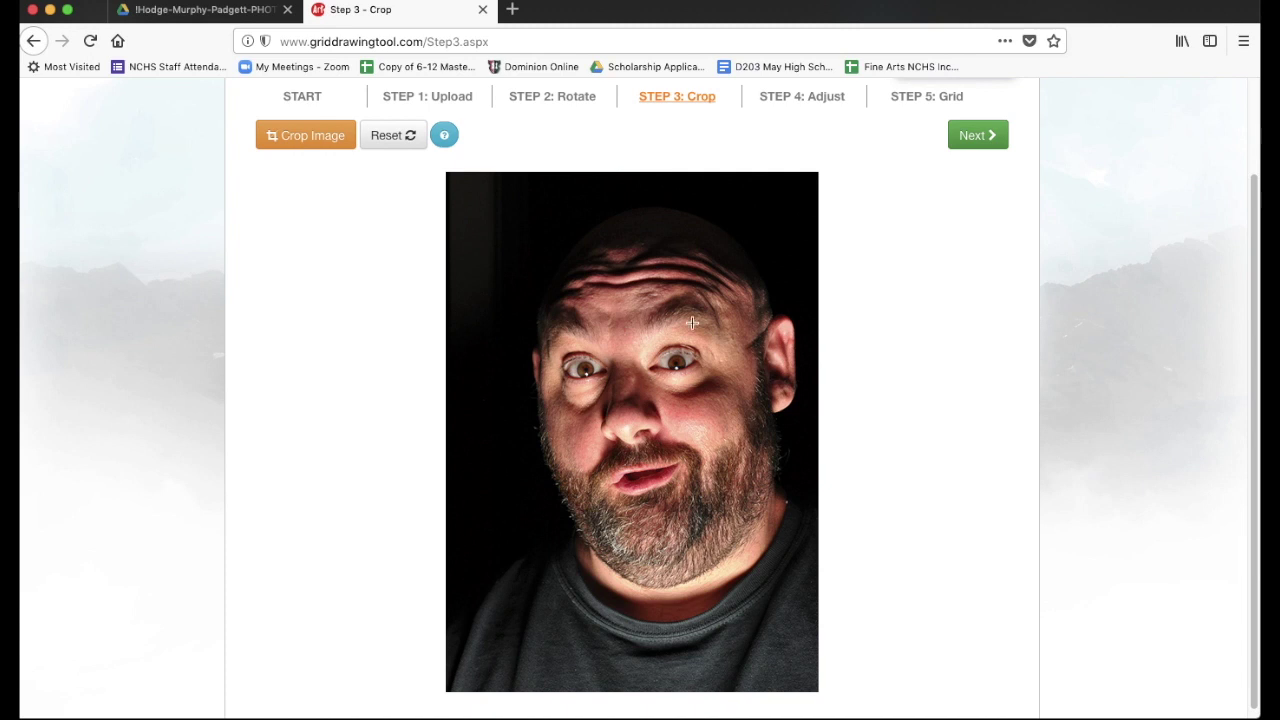
{"action": "left_click_drag", "start_coordinate": [453, 177], "coordinate": [818, 681]}
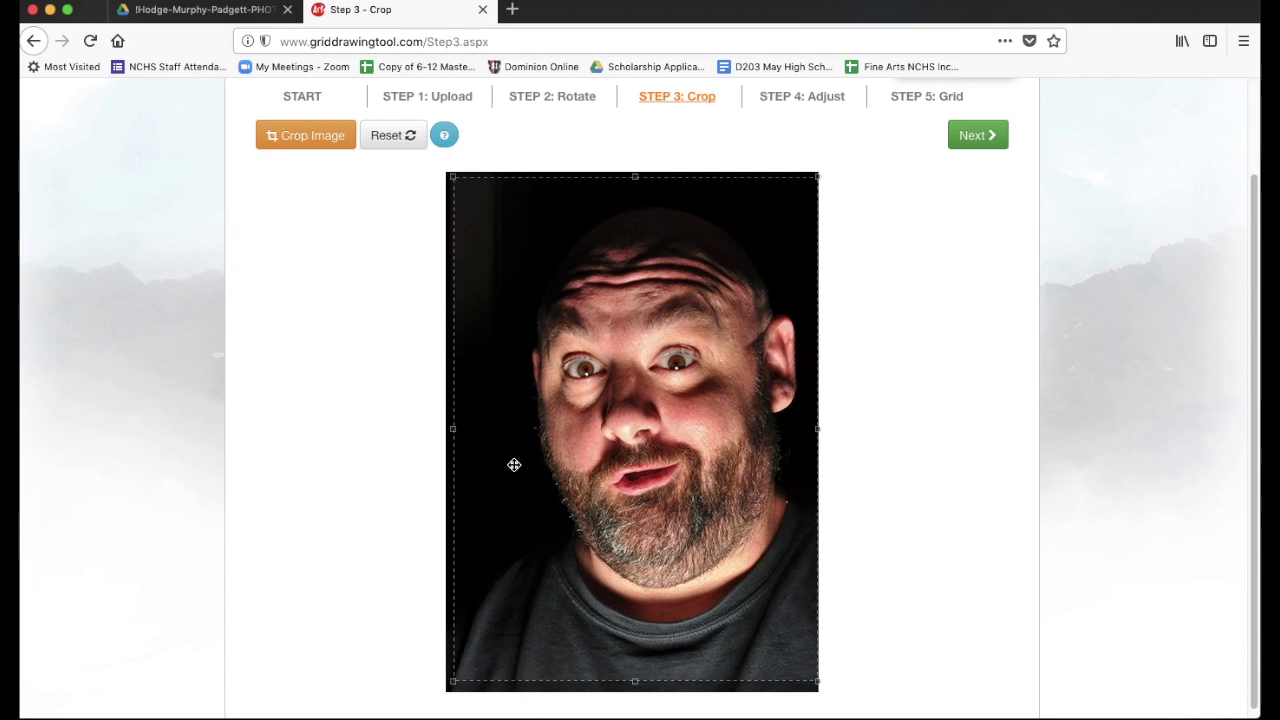
{"action": "left_click_drag", "start_coordinate": [453, 430], "coordinate": [445, 429]}
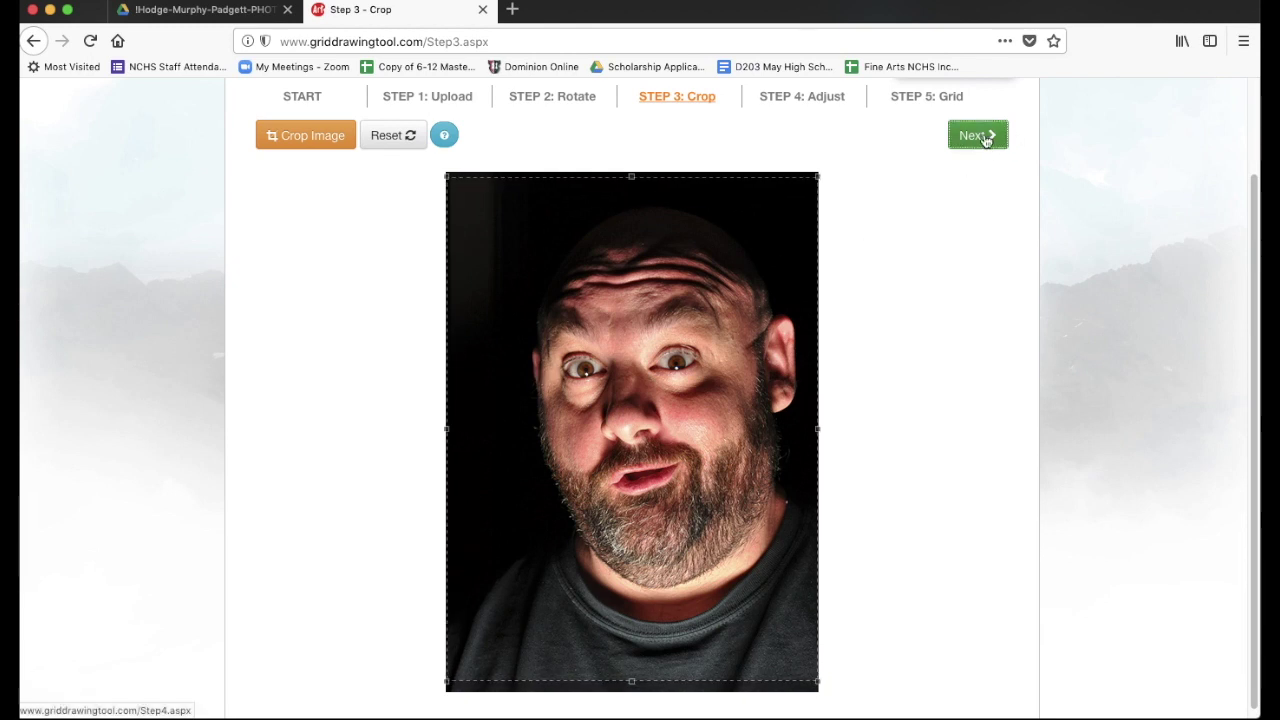
{"action": "left_click", "coordinate": [985, 139]}
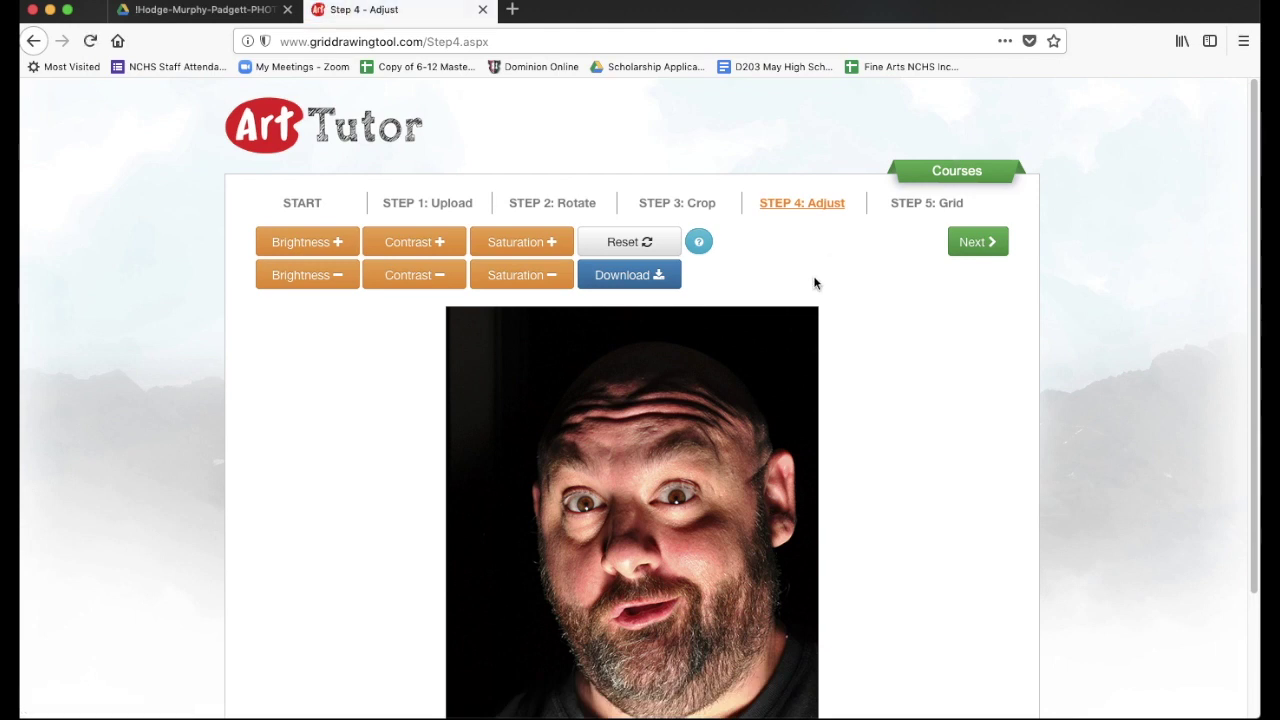
Try raising the photo's brightness by one level and lower it back by one level.
{"action": "scroll", "coordinate": [848, 398], "scroll_direction": "down", "scroll_amount": 3}
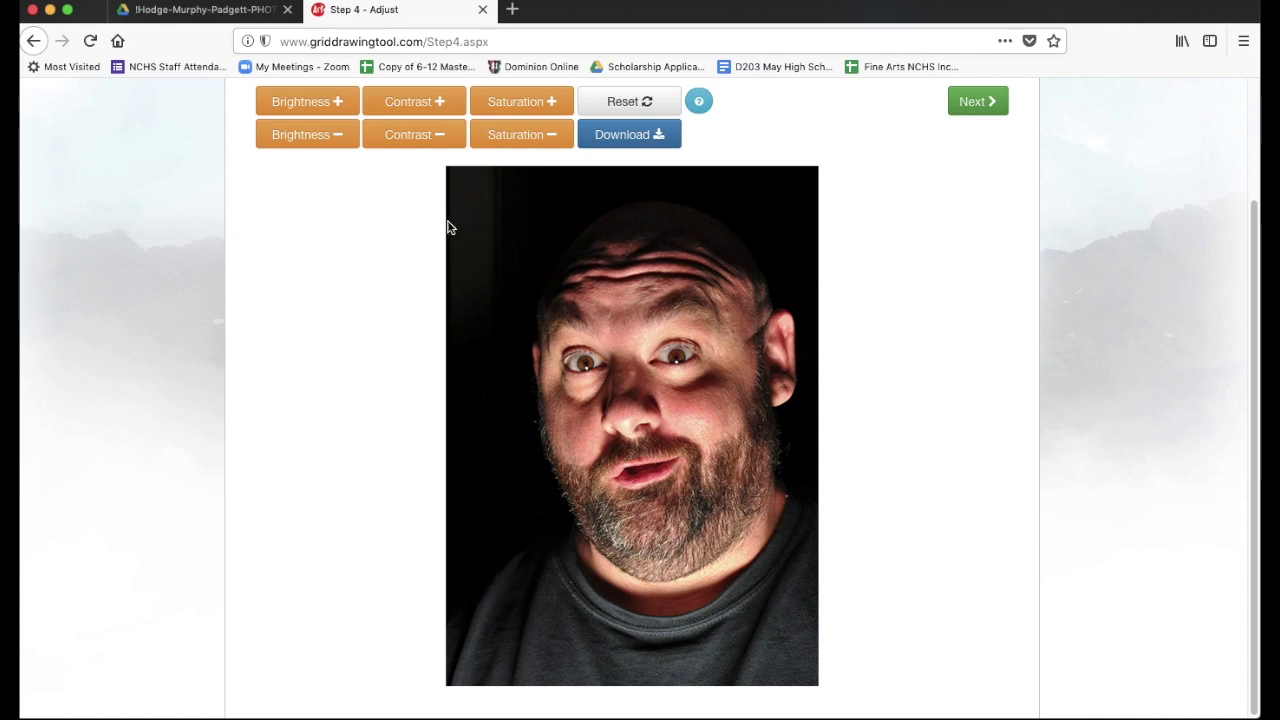
{"action": "left_click", "coordinate": [293, 108]}
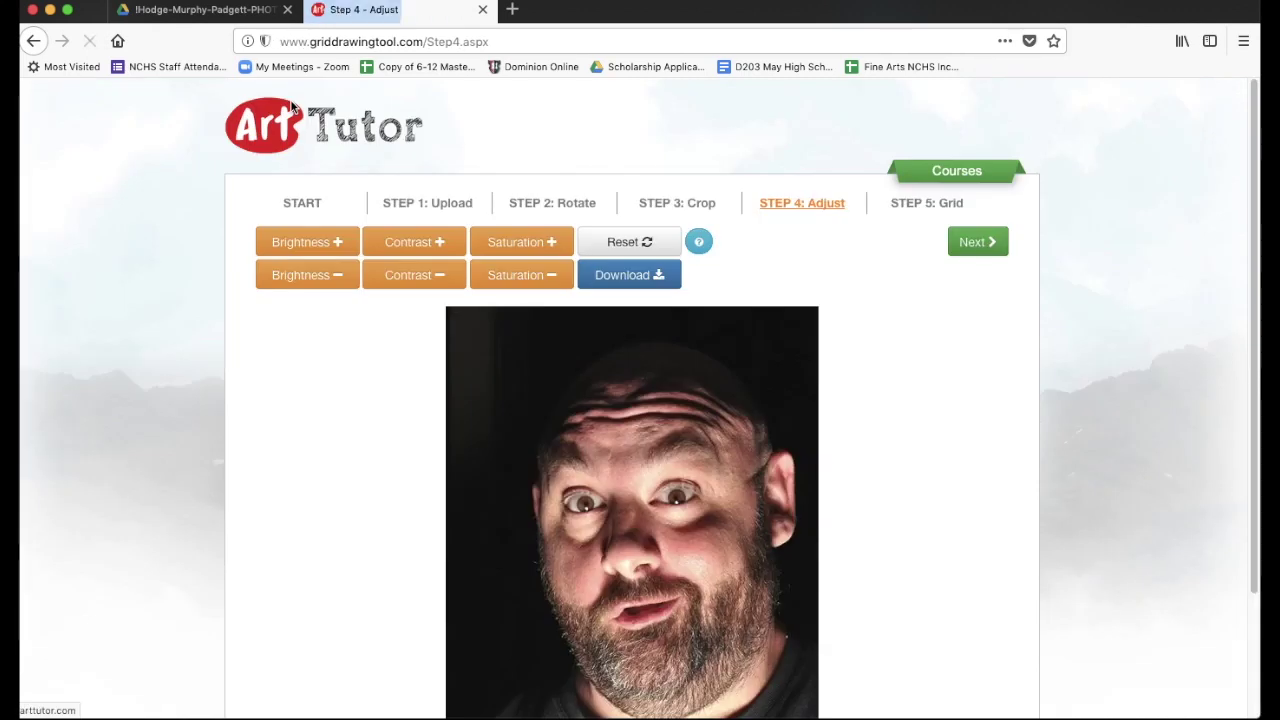
{"action": "left_click", "coordinate": [316, 288]}
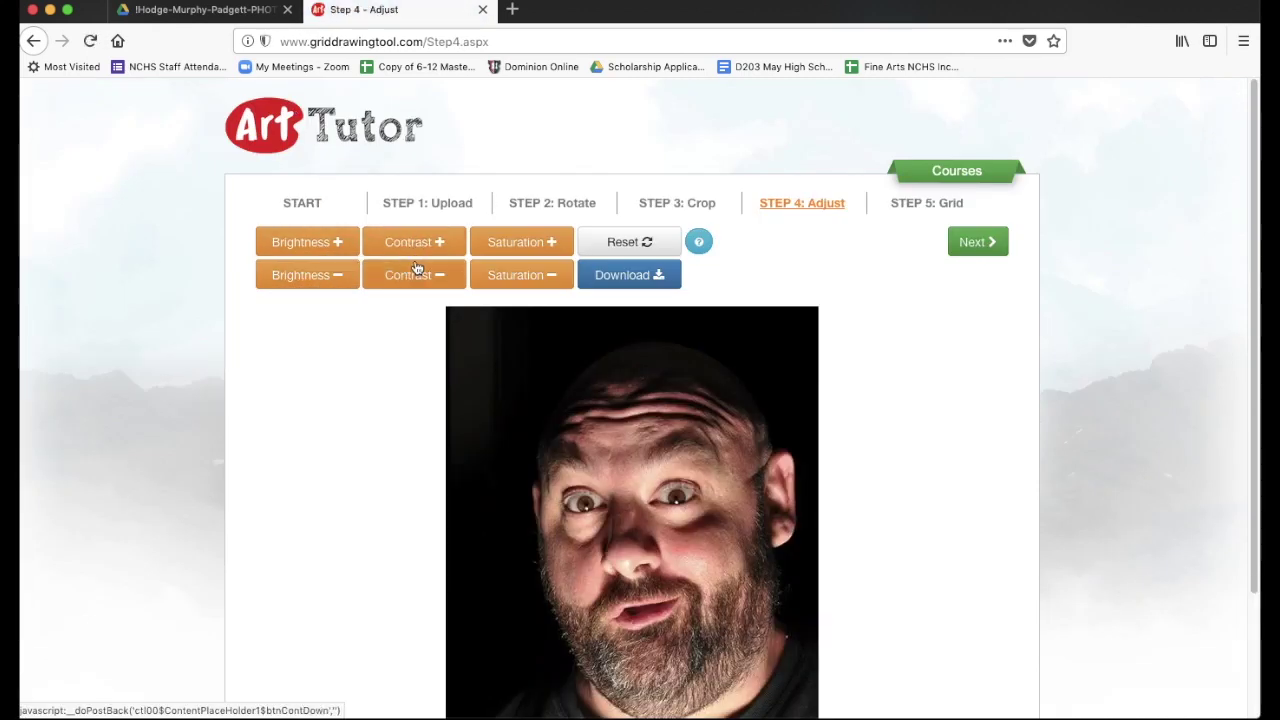
Try reducing the photo's saturation toward black and white and raise it back to full colour.
{"action": "left_click", "coordinate": [511, 277]}
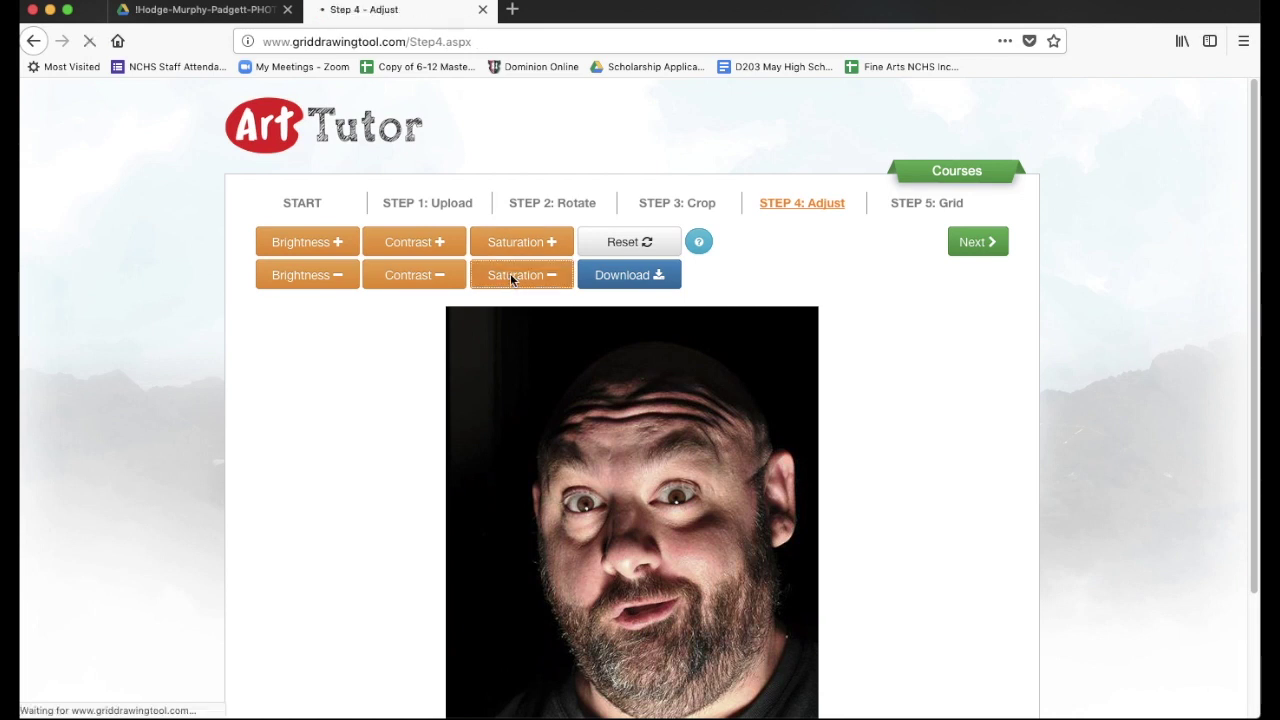
{"action": "left_click", "coordinate": [511, 277]}
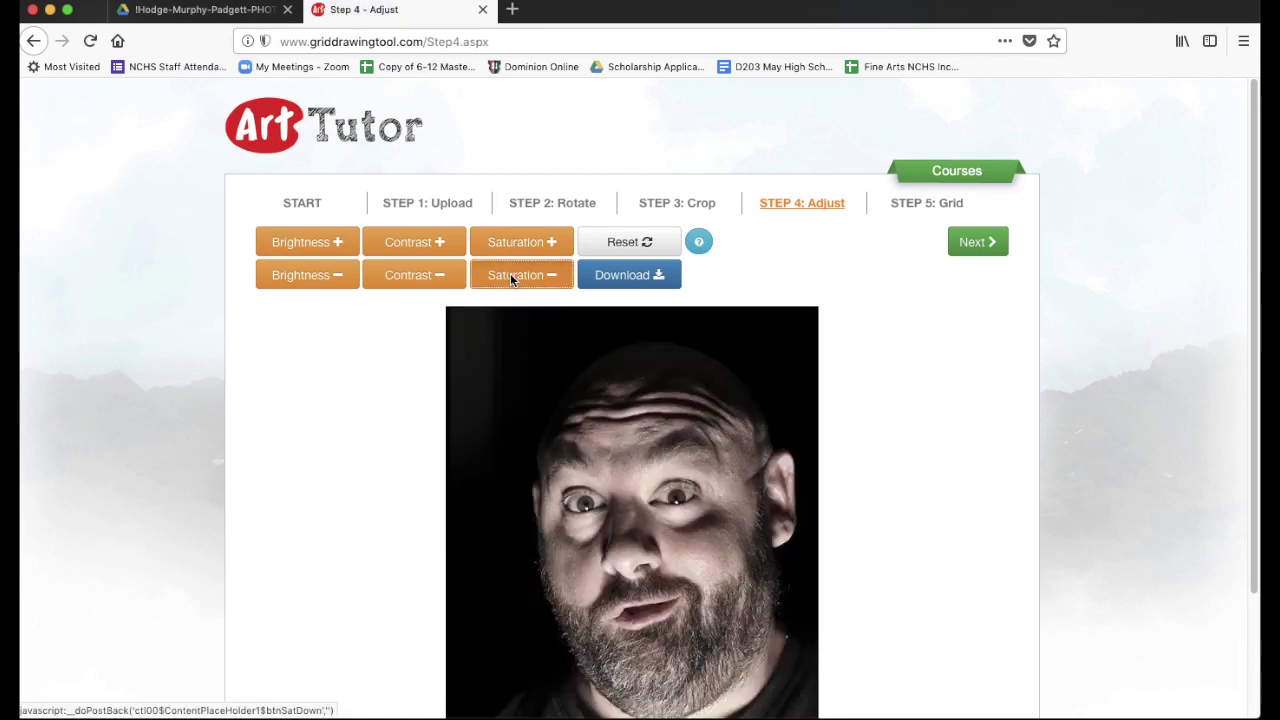
{"action": "left_click", "coordinate": [510, 240]}
{"action": "left_click", "coordinate": [510, 240]}
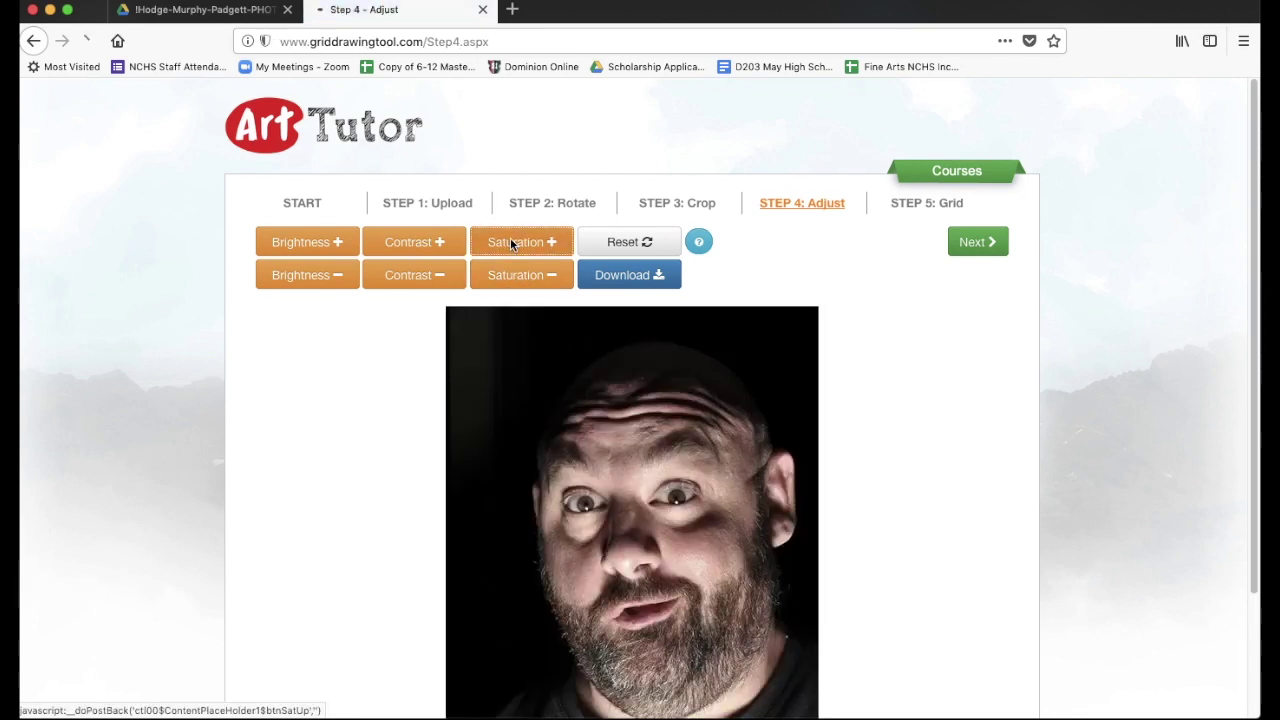
{"action": "left_click", "coordinate": [510, 242]}
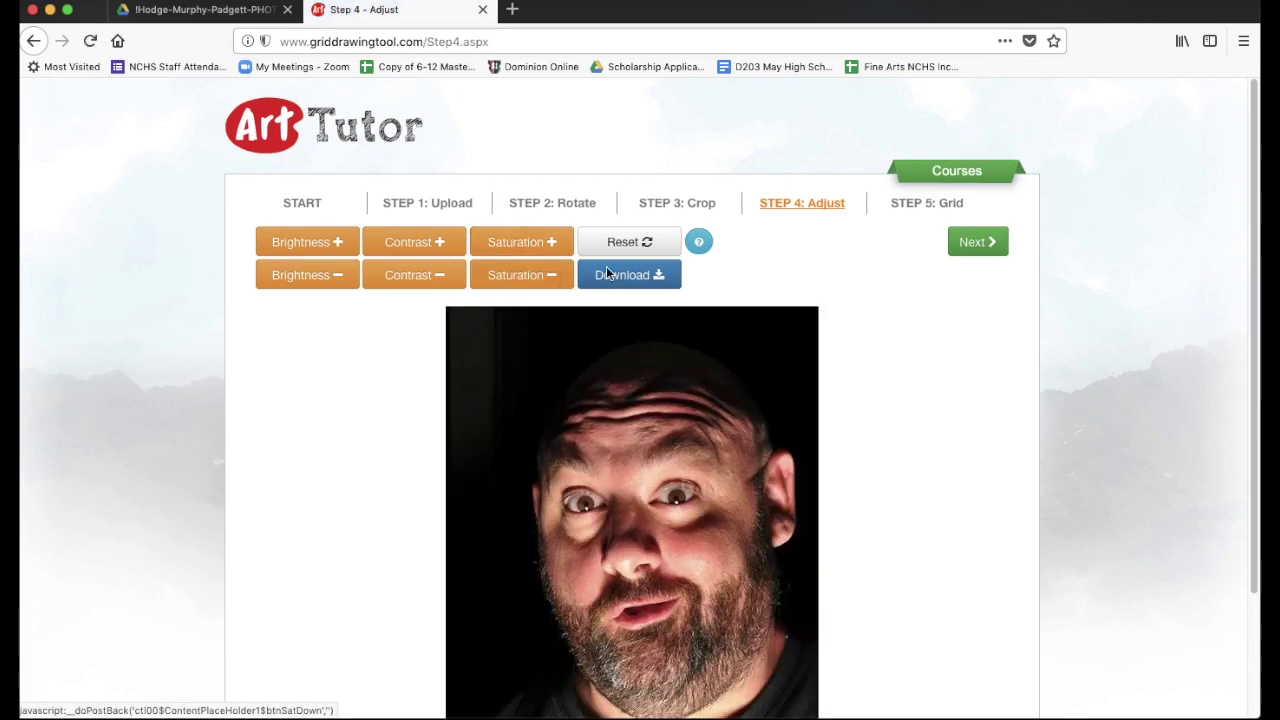
Continue to the grid stage and view the grid laid over the portrait.
{"action": "left_click", "coordinate": [976, 252]}
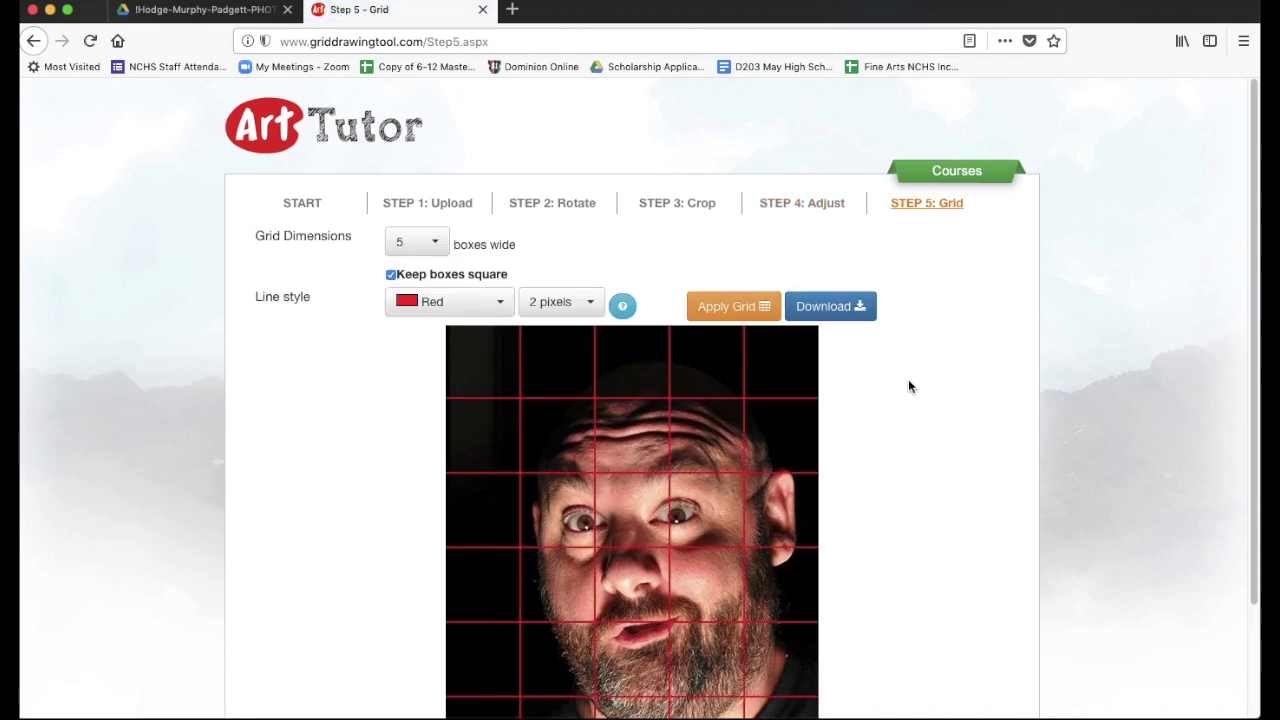
{"action": "scroll", "coordinate": [908, 384], "scroll_direction": "down", "scroll_amount": 3}
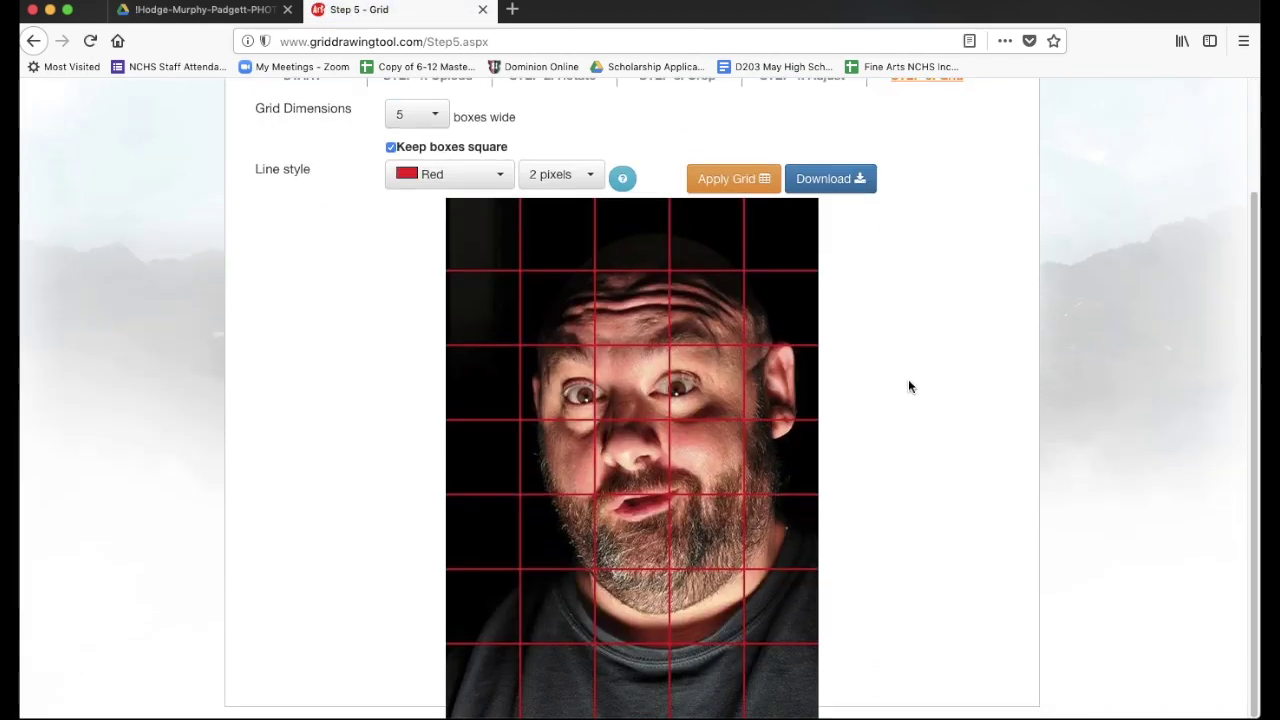
{"action": "scroll", "coordinate": [908, 383], "scroll_direction": "up", "scroll_amount": 1}
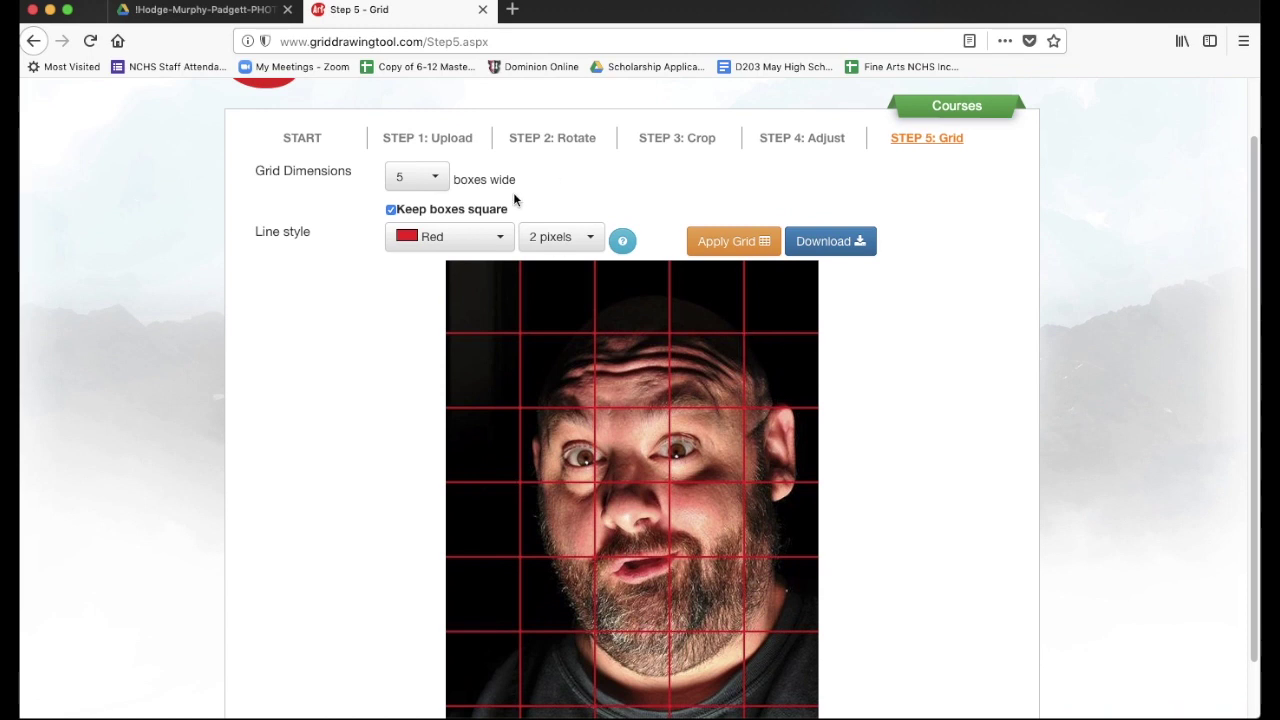
Look through the available box counts for the grid's width and the available grid line colours.
{"action": "left_click", "coordinate": [436, 181]}
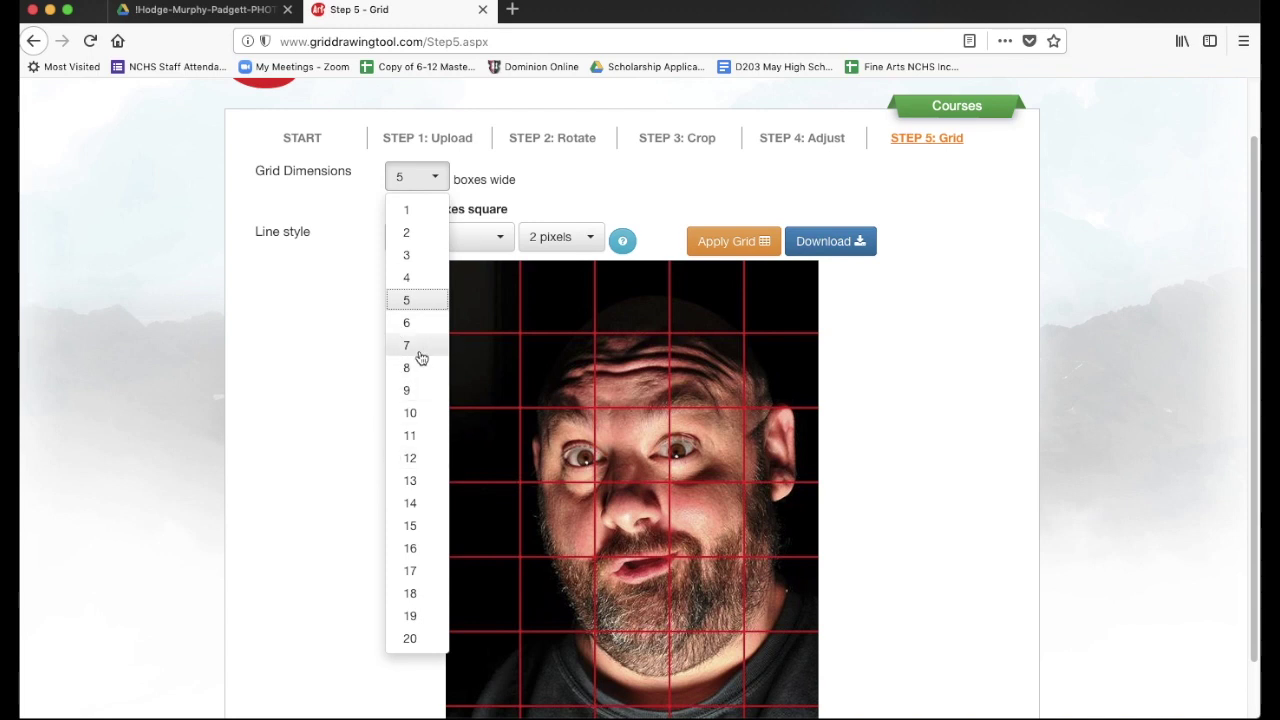
{"action": "left_click", "coordinate": [560, 185]}
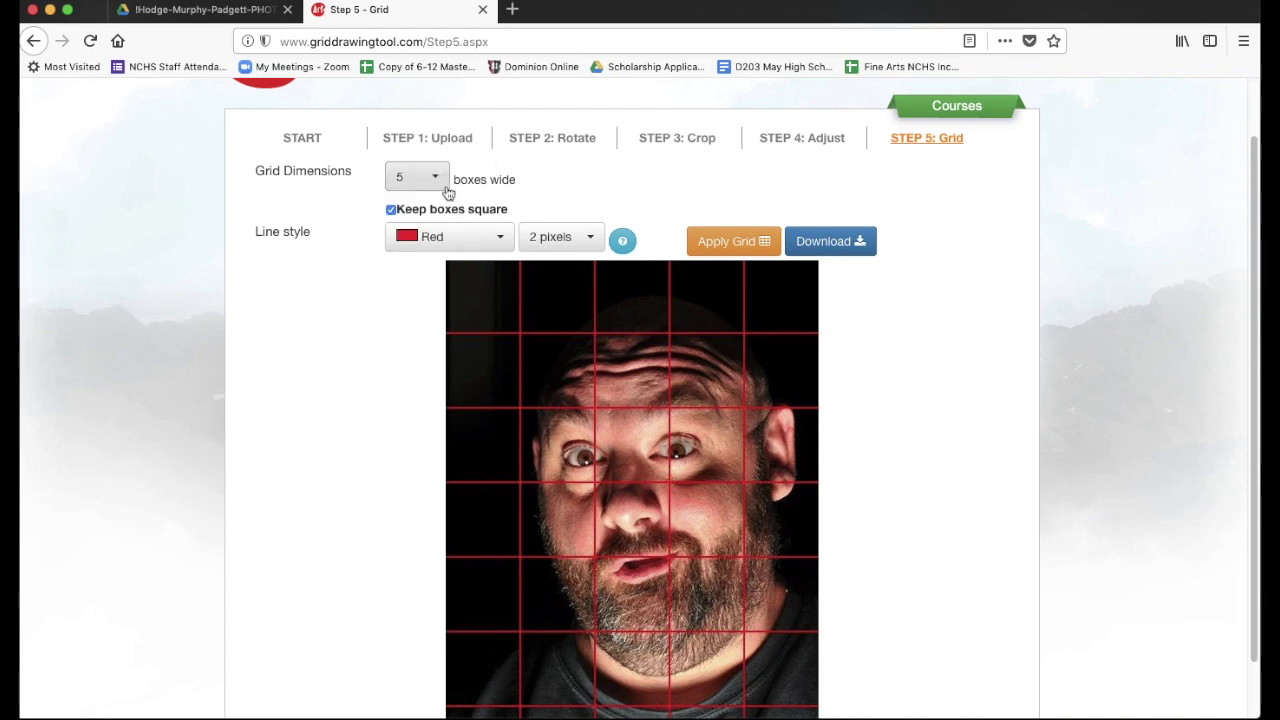
{"action": "left_click", "coordinate": [503, 244]}
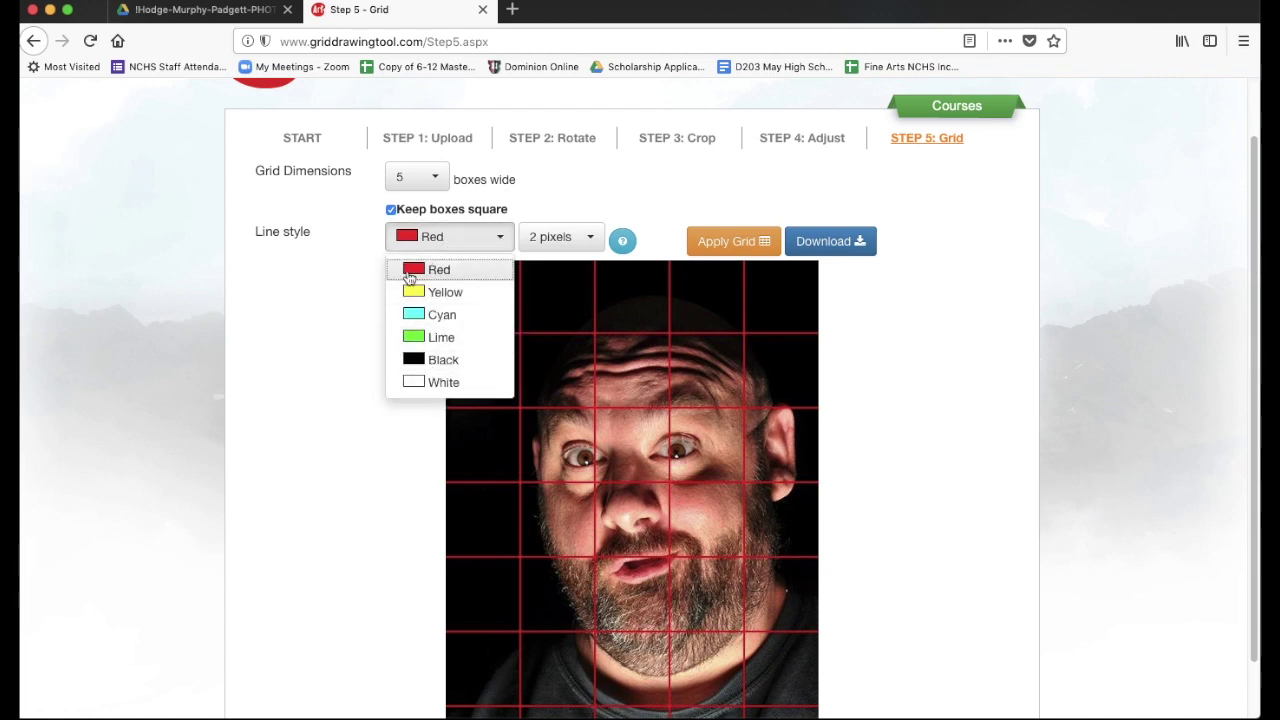
{"action": "left_click", "coordinate": [334, 272]}
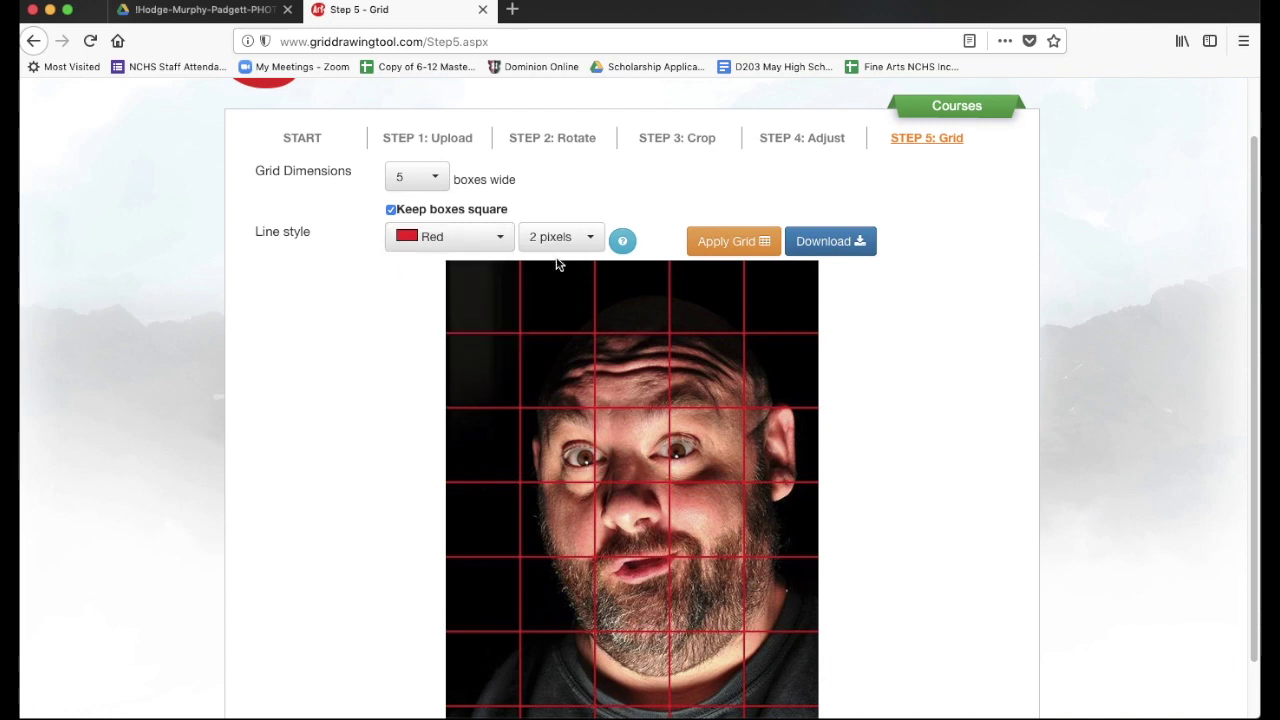
Try a grid line thickness of 3 pixels on the portrait.
{"action": "left_click", "coordinate": [592, 240]}
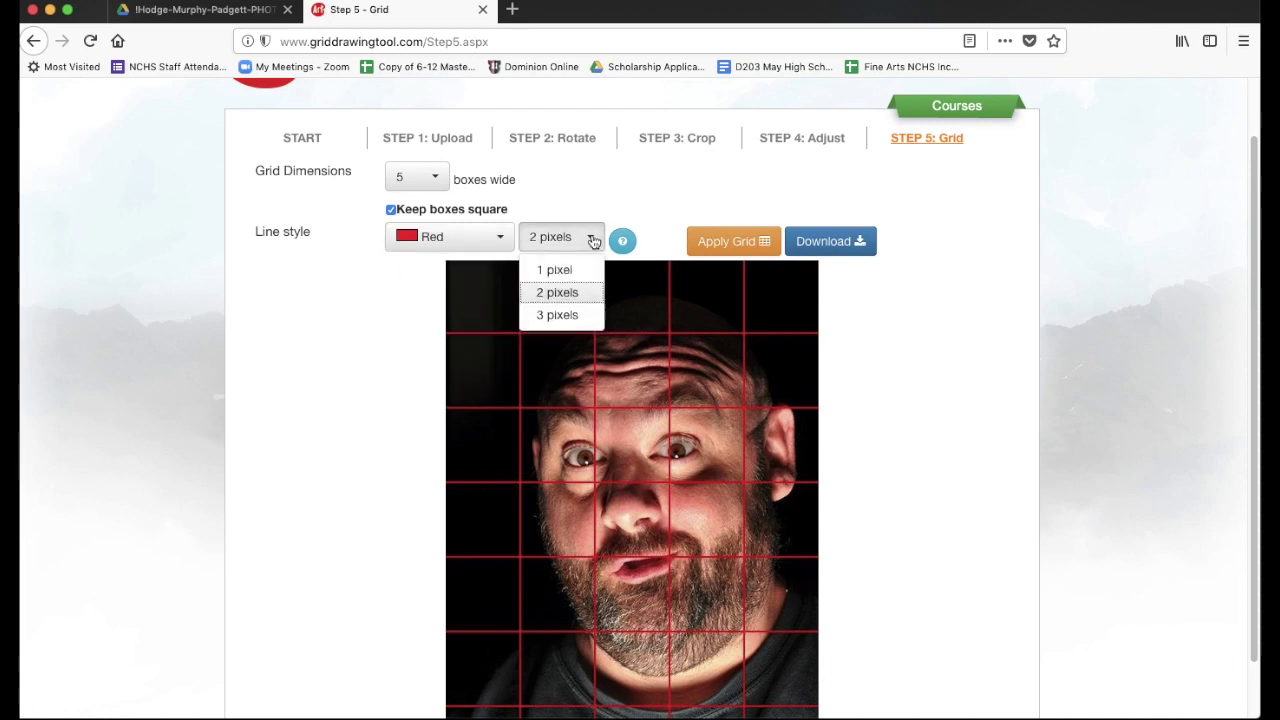
{"action": "left_click", "coordinate": [561, 319]}
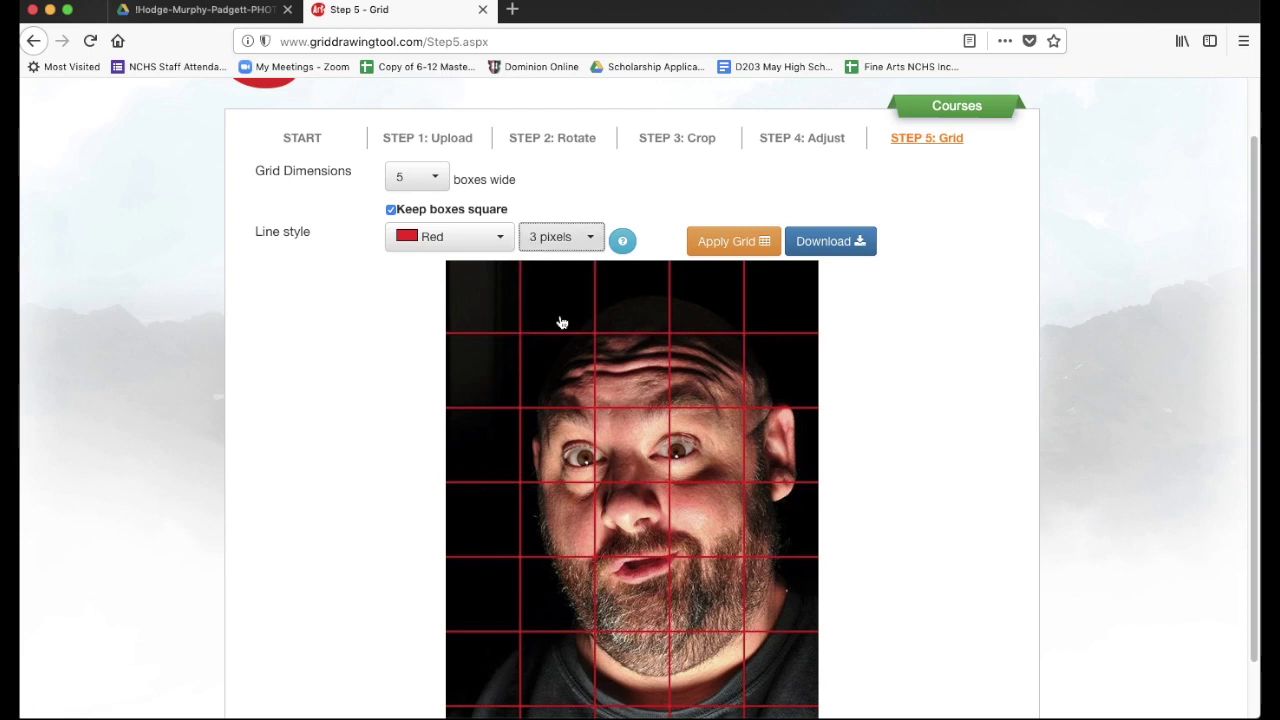
{"action": "left_click", "coordinate": [713, 241]}
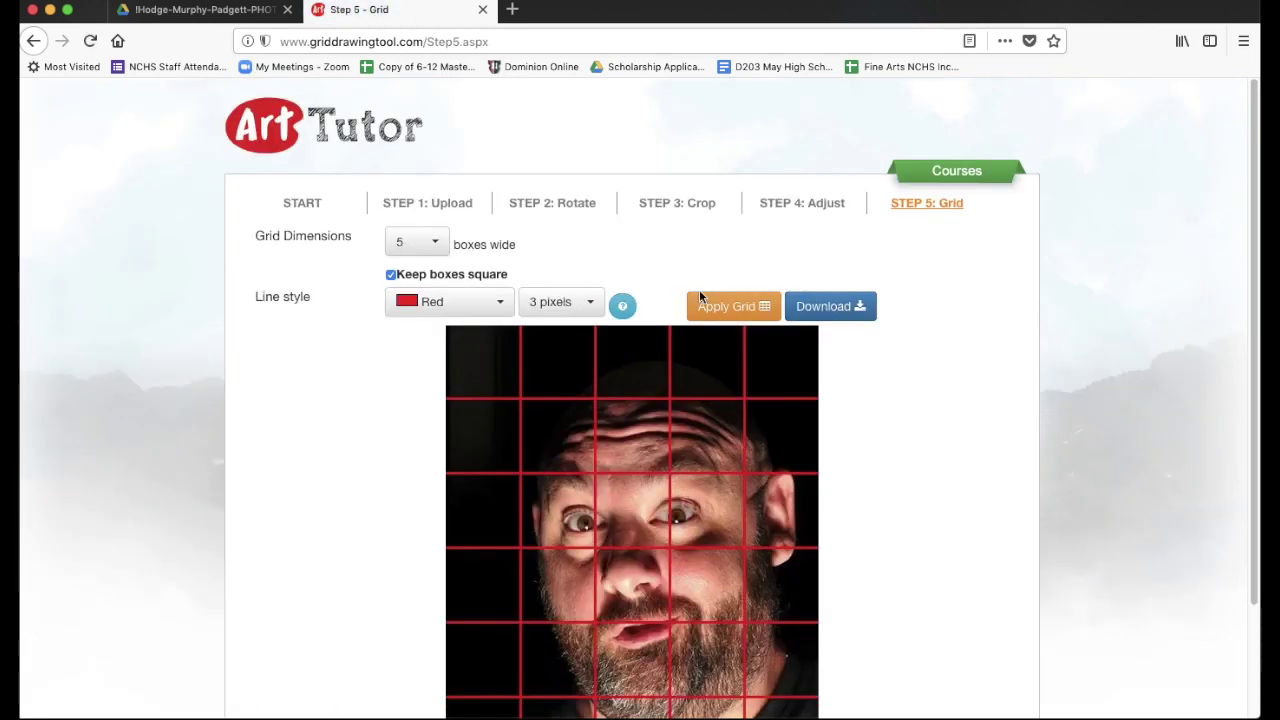
Set the grid line thickness to 1 pixel and apply the grid to the portrait.
{"action": "left_click", "coordinate": [582, 310]}
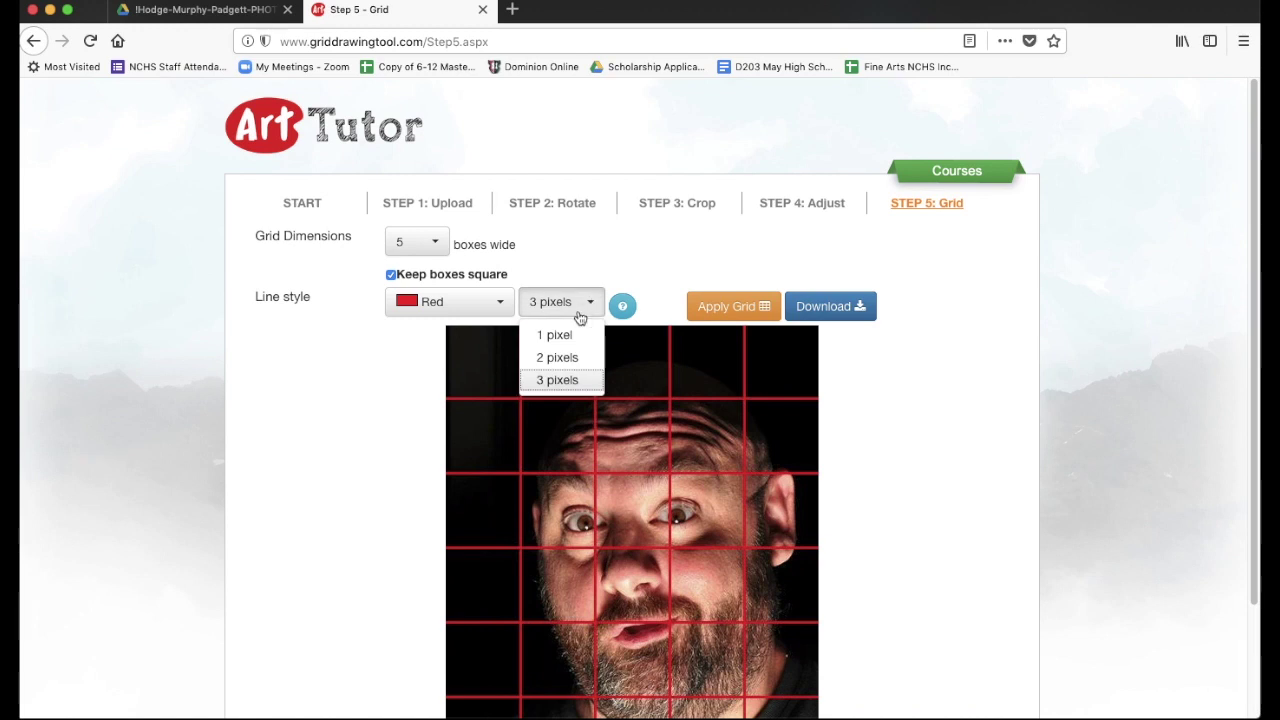
{"action": "left_click", "coordinate": [563, 336]}
{"action": "left_click", "coordinate": [743, 306]}
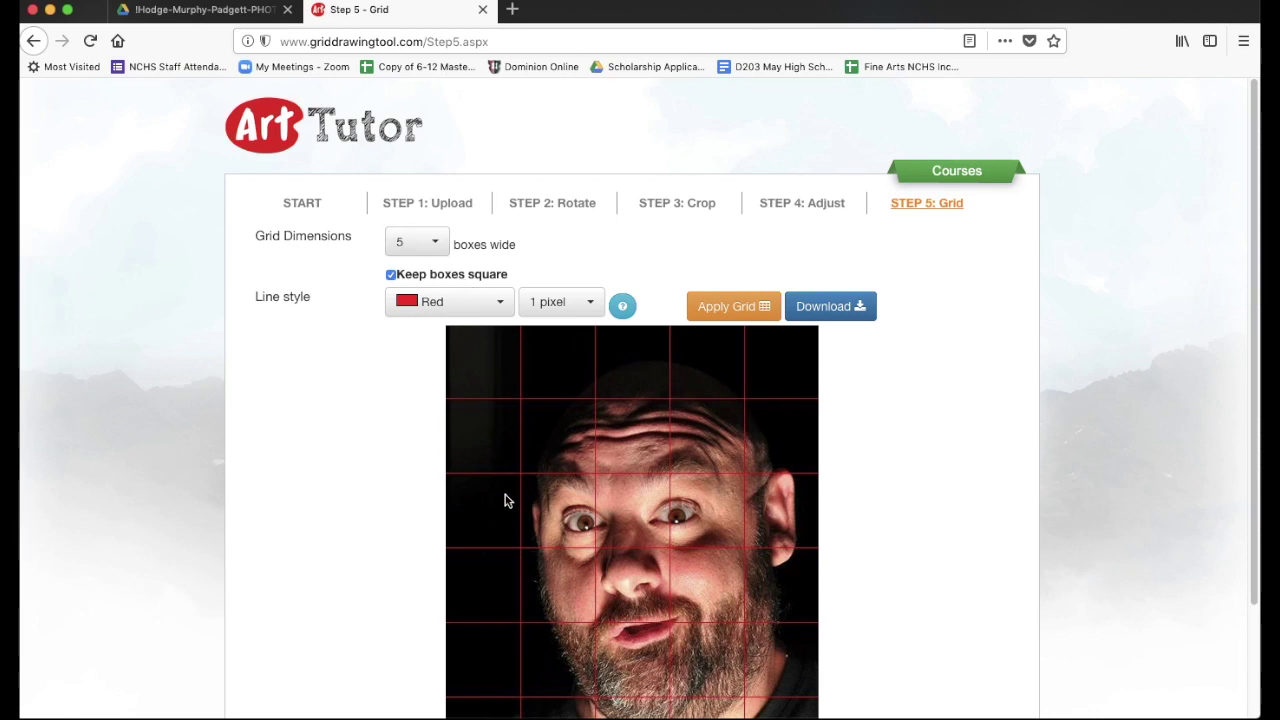
Set the grid to 7 boxes wide and apply it to the portrait.
{"action": "scroll", "coordinate": [506, 500], "scroll_direction": "down", "scroll_amount": 3}
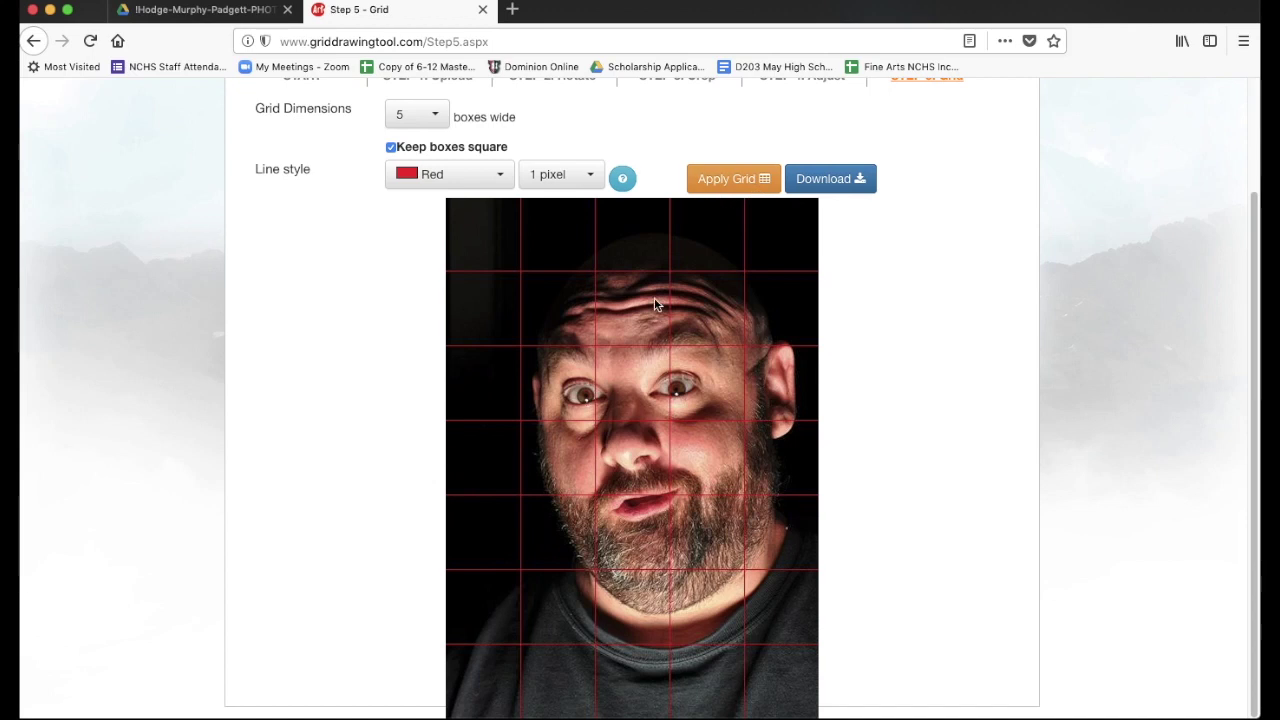
{"action": "left_click", "coordinate": [439, 124]}
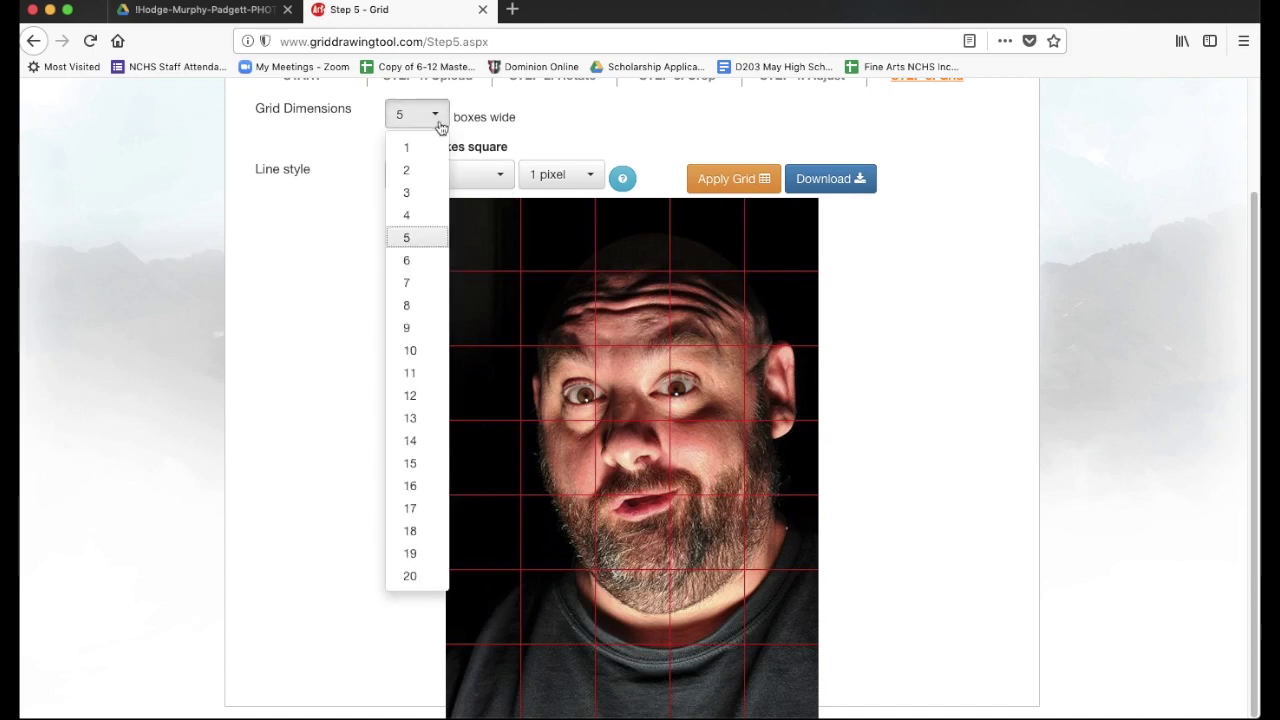
{"action": "left_click", "coordinate": [410, 291]}
{"action": "left_click", "coordinate": [731, 178]}
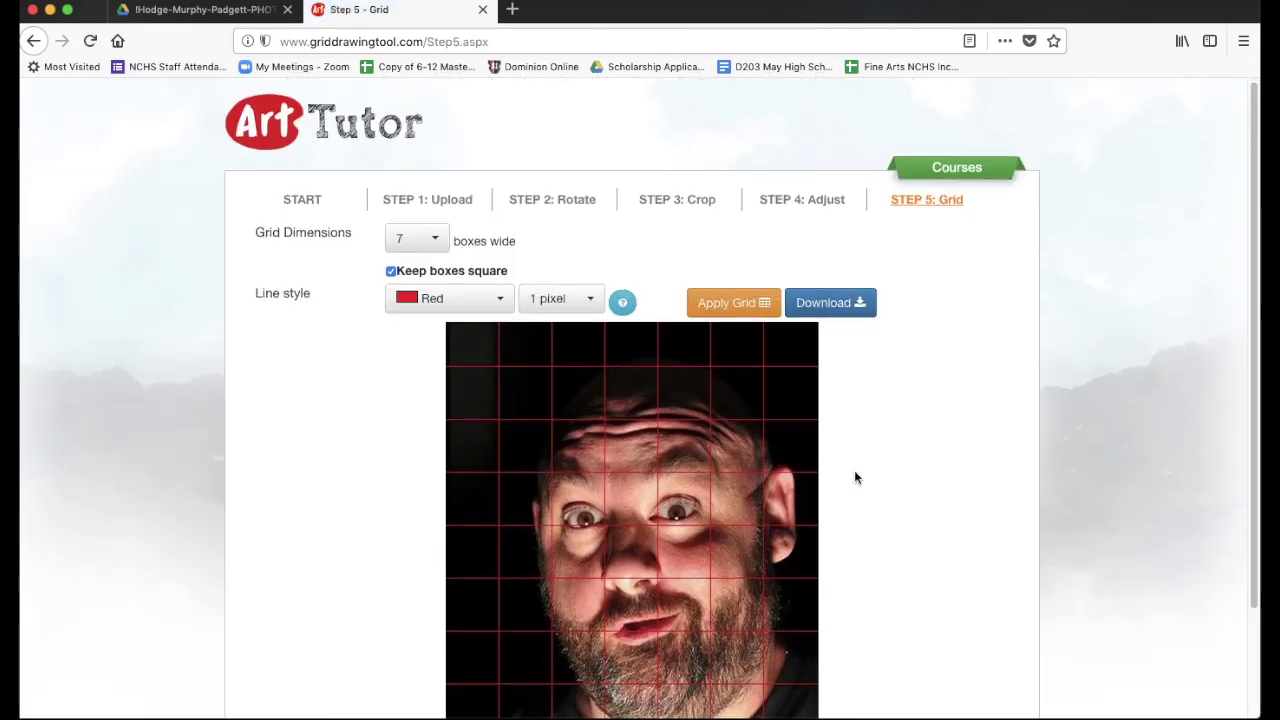
Try a denser grid of 18 boxes wide over the portrait and view it across the photo.
{"action": "scroll", "coordinate": [854, 477], "scroll_direction": "down", "scroll_amount": 2}
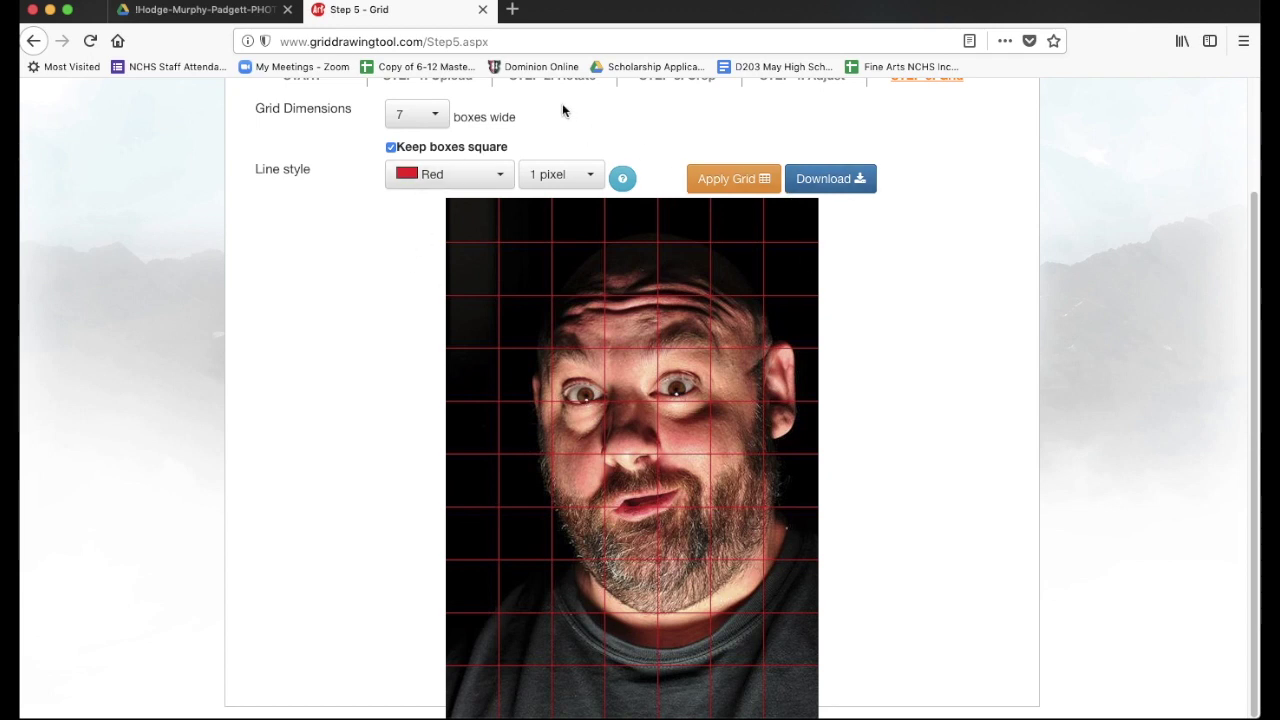
{"action": "left_click", "coordinate": [435, 118]}
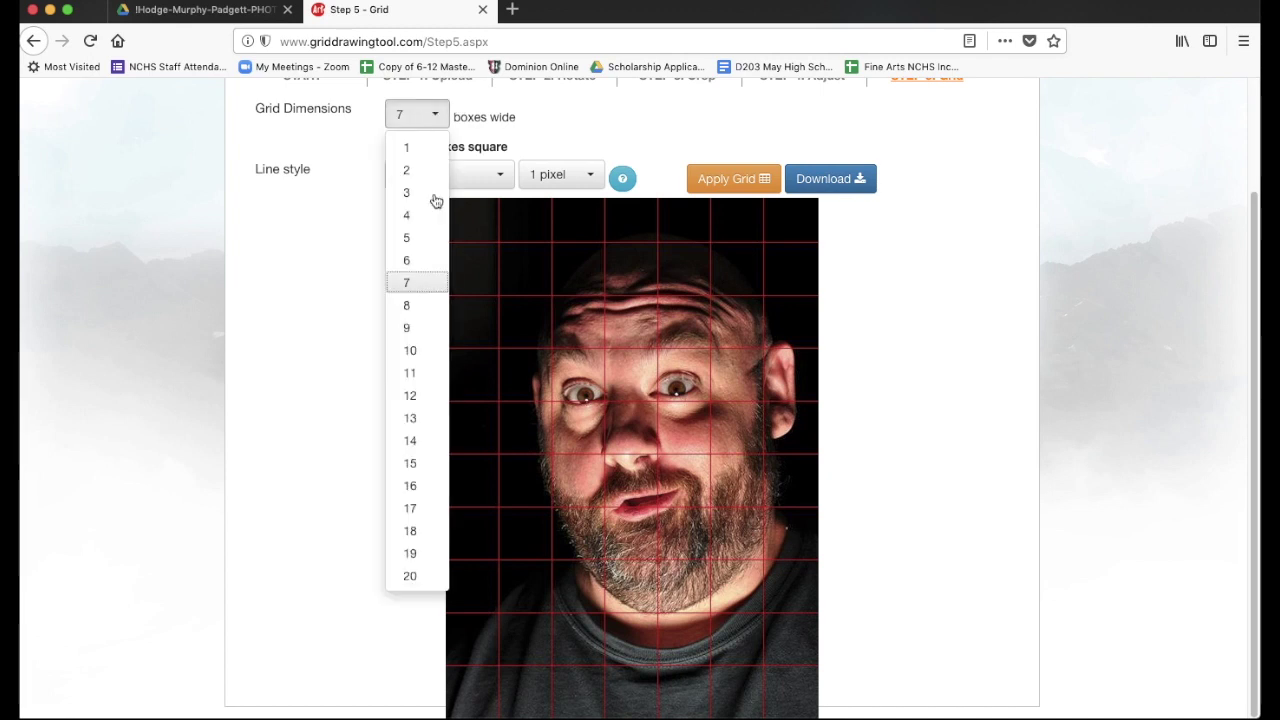
{"action": "left_click", "coordinate": [412, 532]}
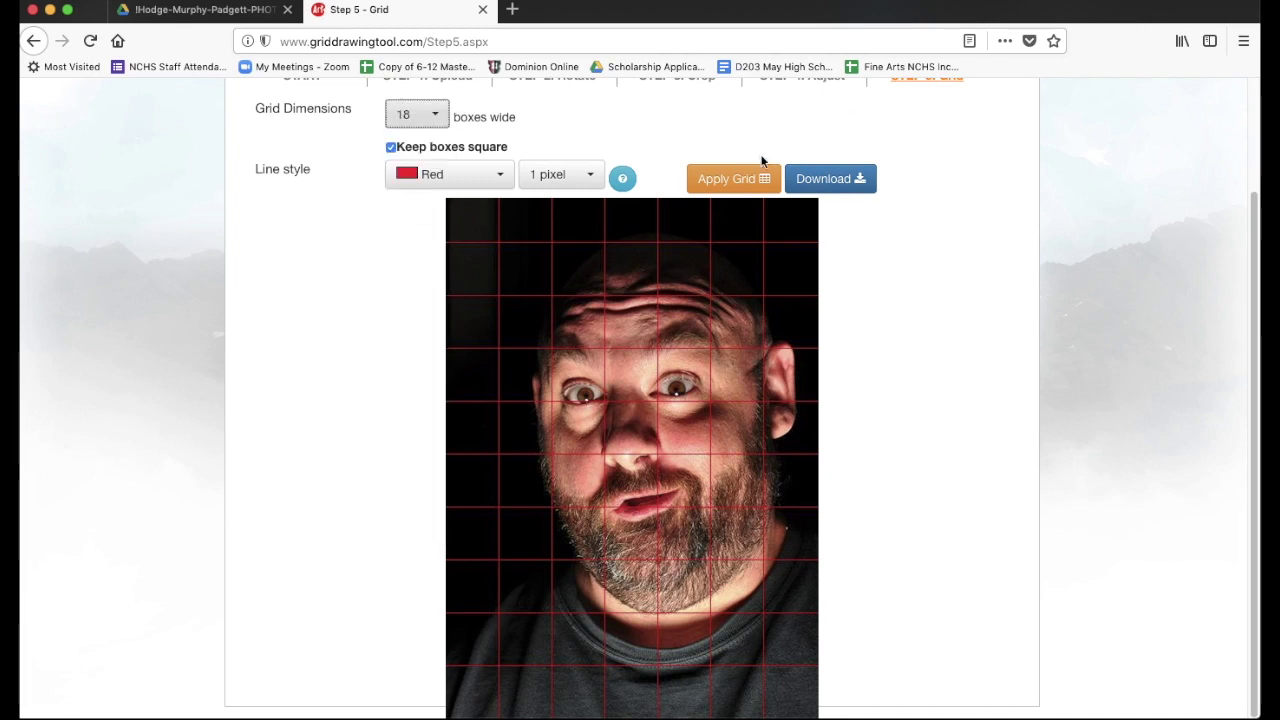
{"action": "left_click", "coordinate": [737, 178]}
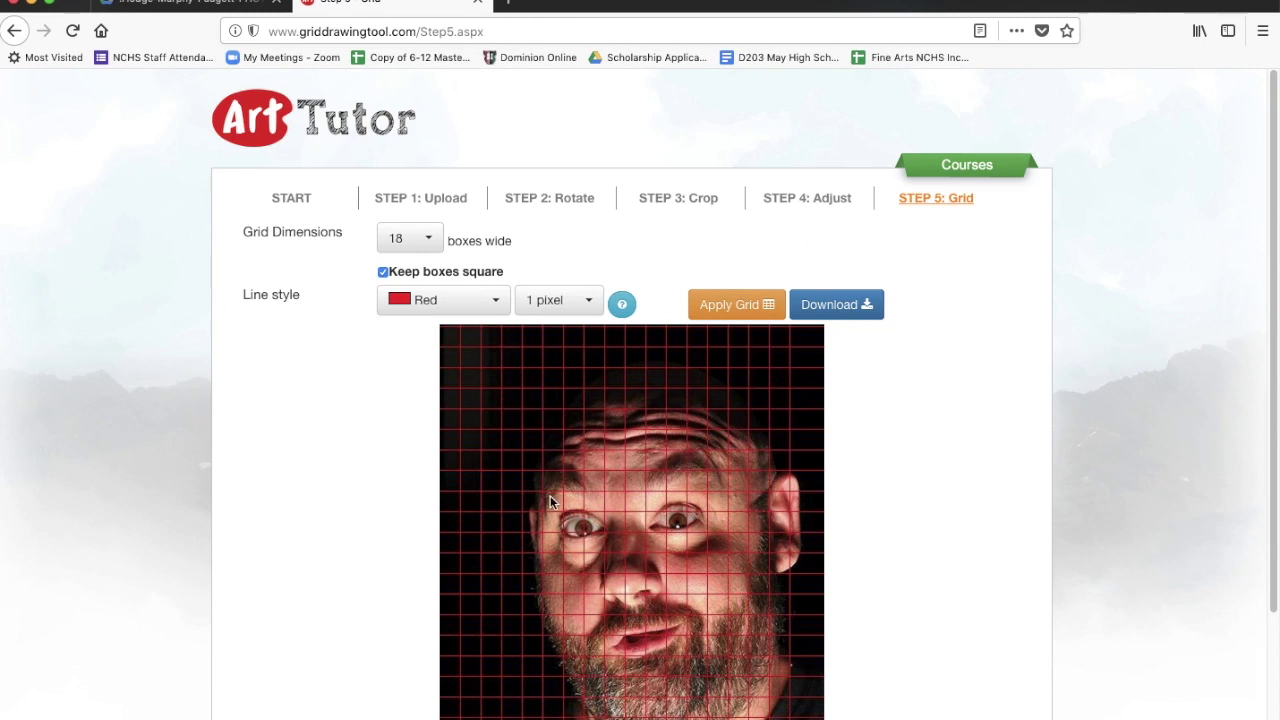
{"action": "scroll", "coordinate": [716, 555], "scroll_direction": "down", "scroll_amount": 3}
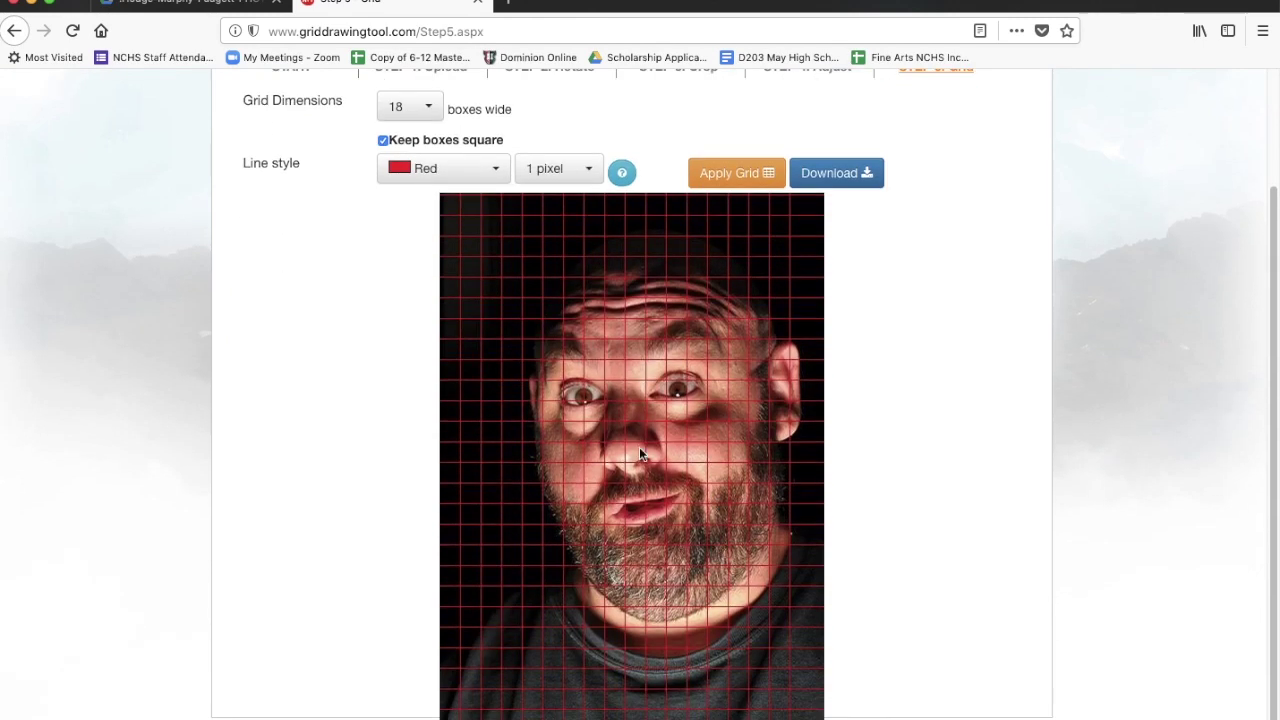
Return the grid to 7 boxes wide and reapply it over the portrait.
{"action": "scroll", "coordinate": [674, 340], "scroll_direction": "up", "scroll_amount": 2}
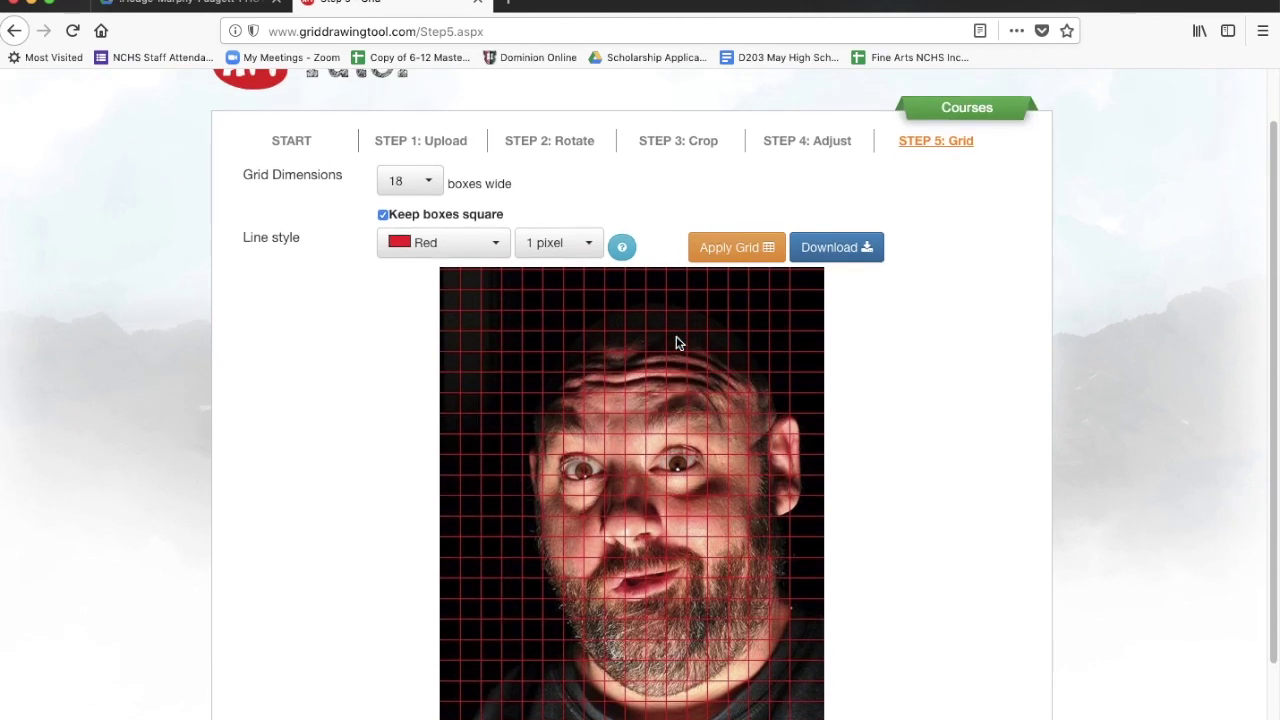
{"action": "left_click", "coordinate": [431, 187]}
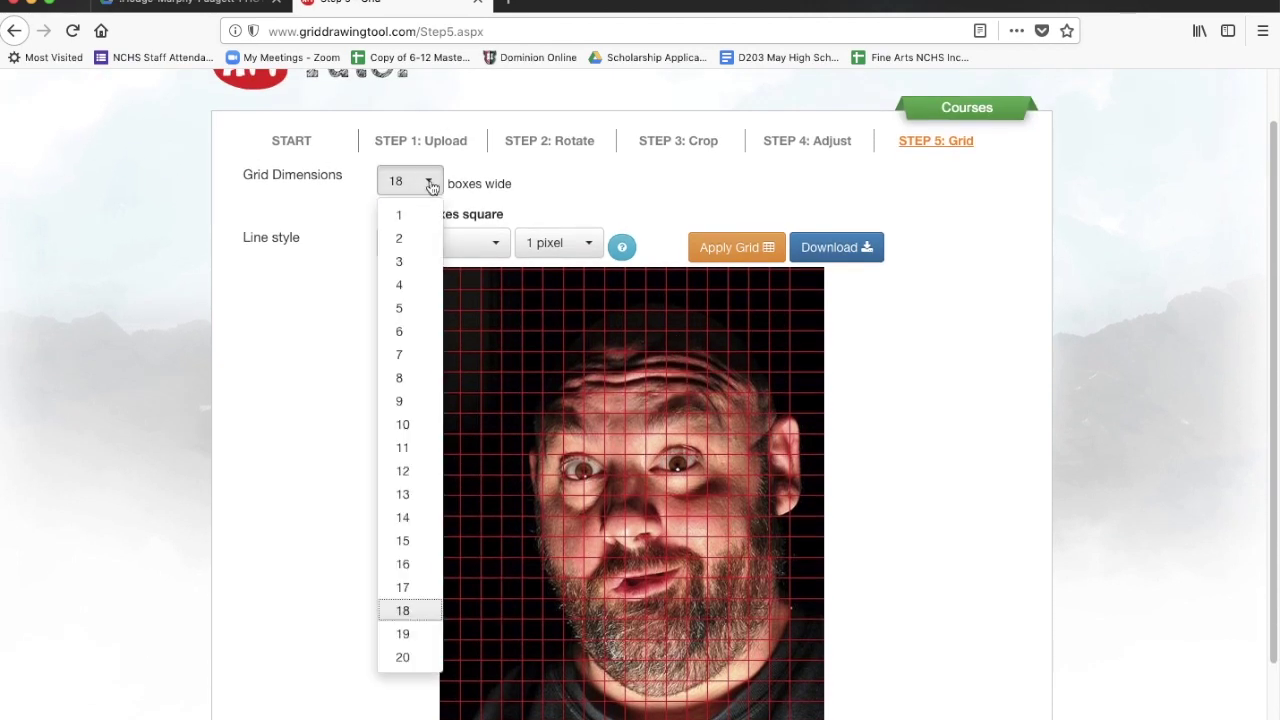
{"action": "left_click", "coordinate": [404, 362]}
{"action": "left_click", "coordinate": [744, 246]}
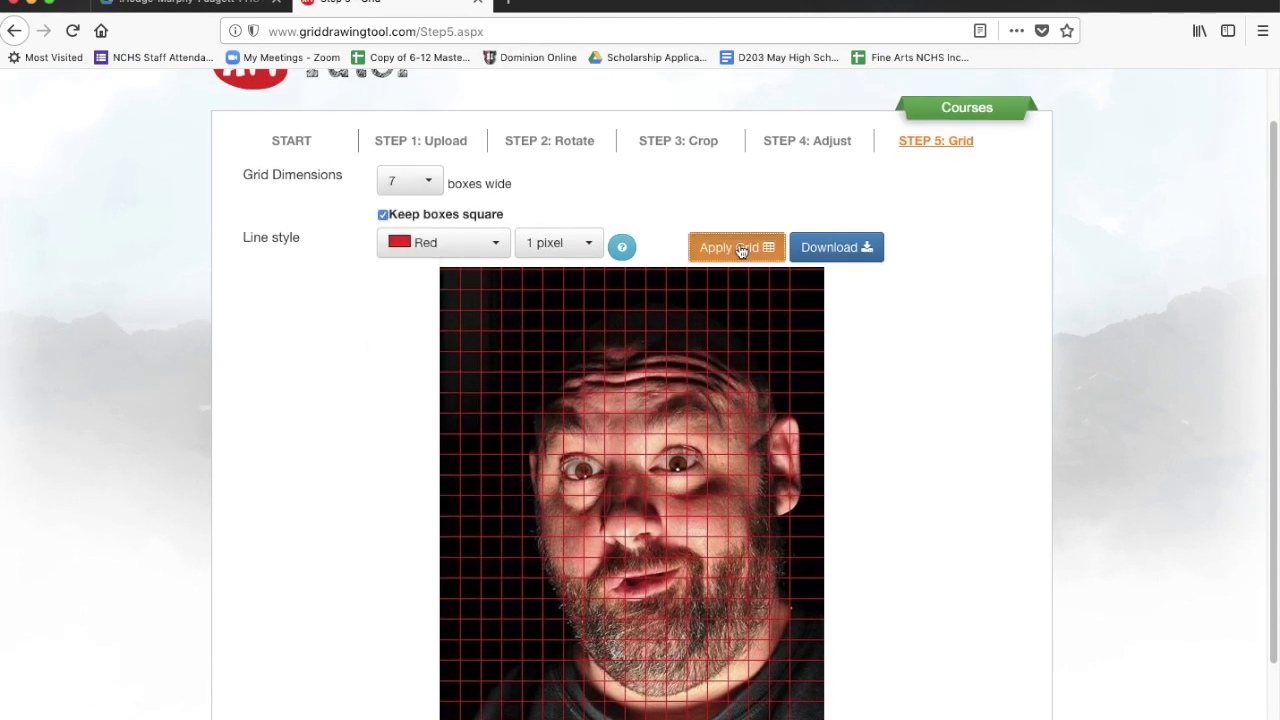
{"action": "scroll", "coordinate": [871, 406], "scroll_direction": "down", "scroll_amount": 3}
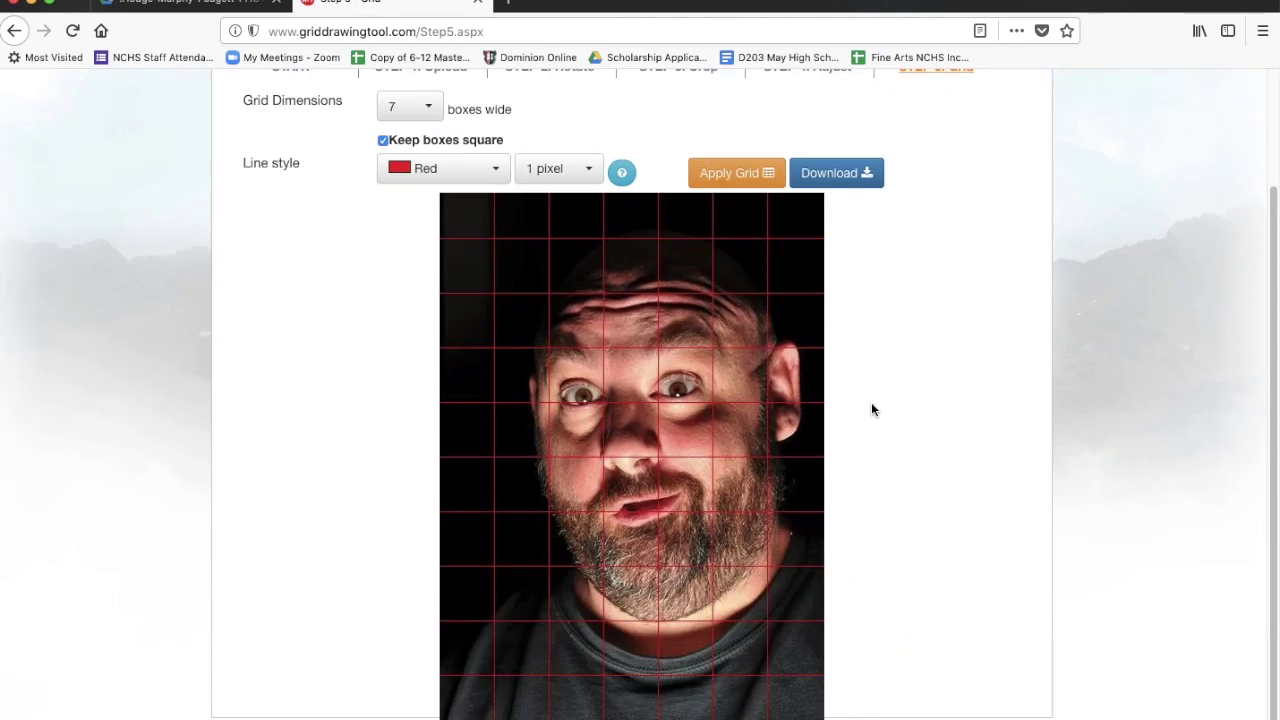
{"action": "left_click", "coordinate": [700, 172]}
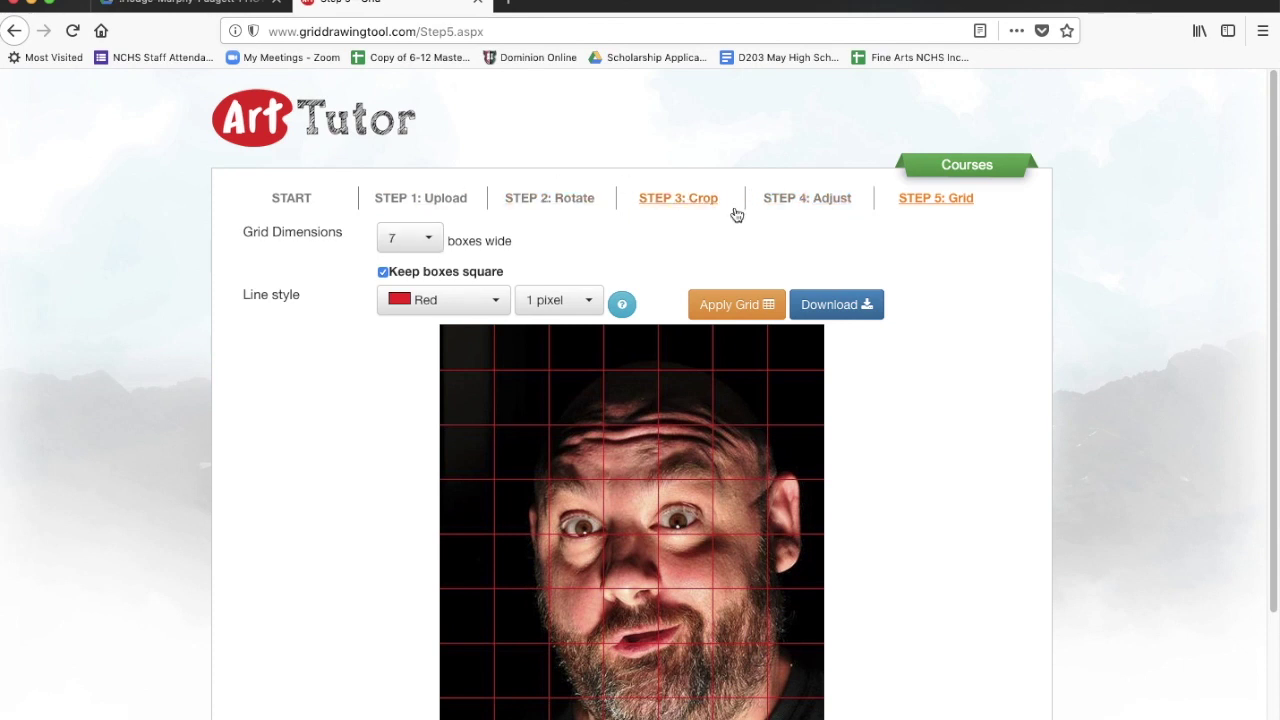
Download the gridded portrait as a saved file and open the downloaded ArtTutor image in Preview.
{"action": "left_click", "coordinate": [830, 305]}
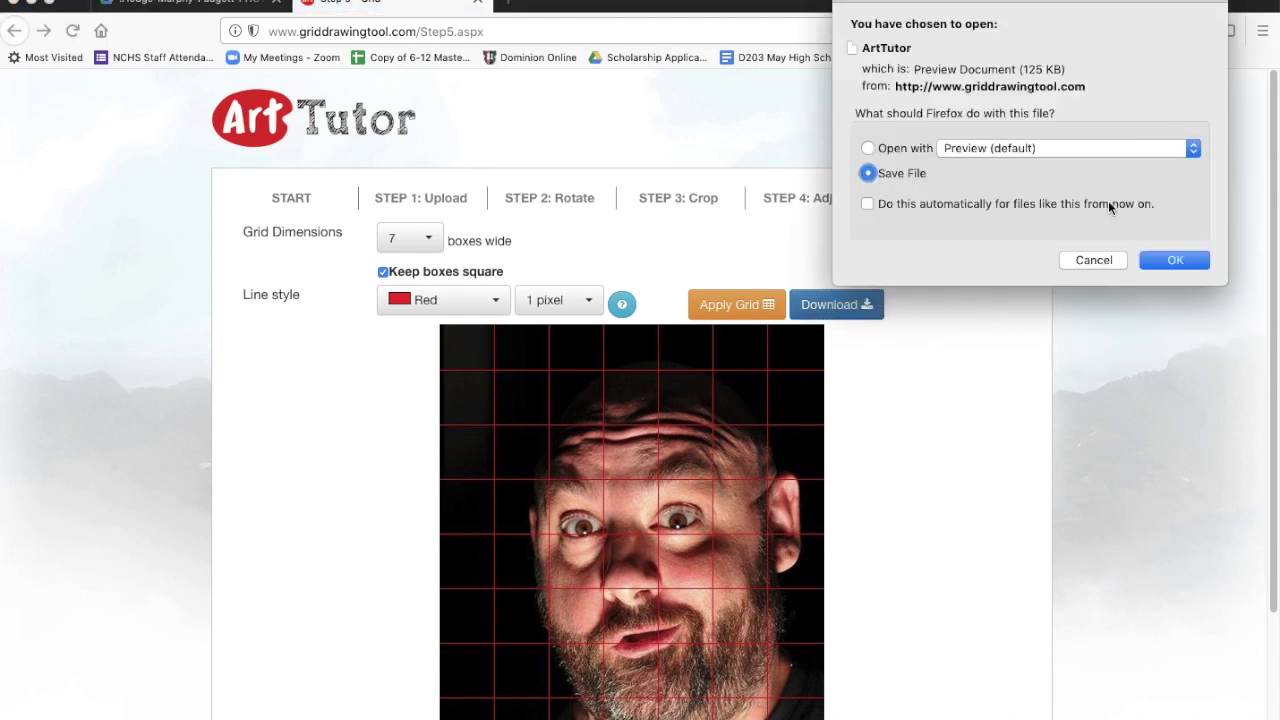
{"action": "left_click", "coordinate": [1171, 262]}
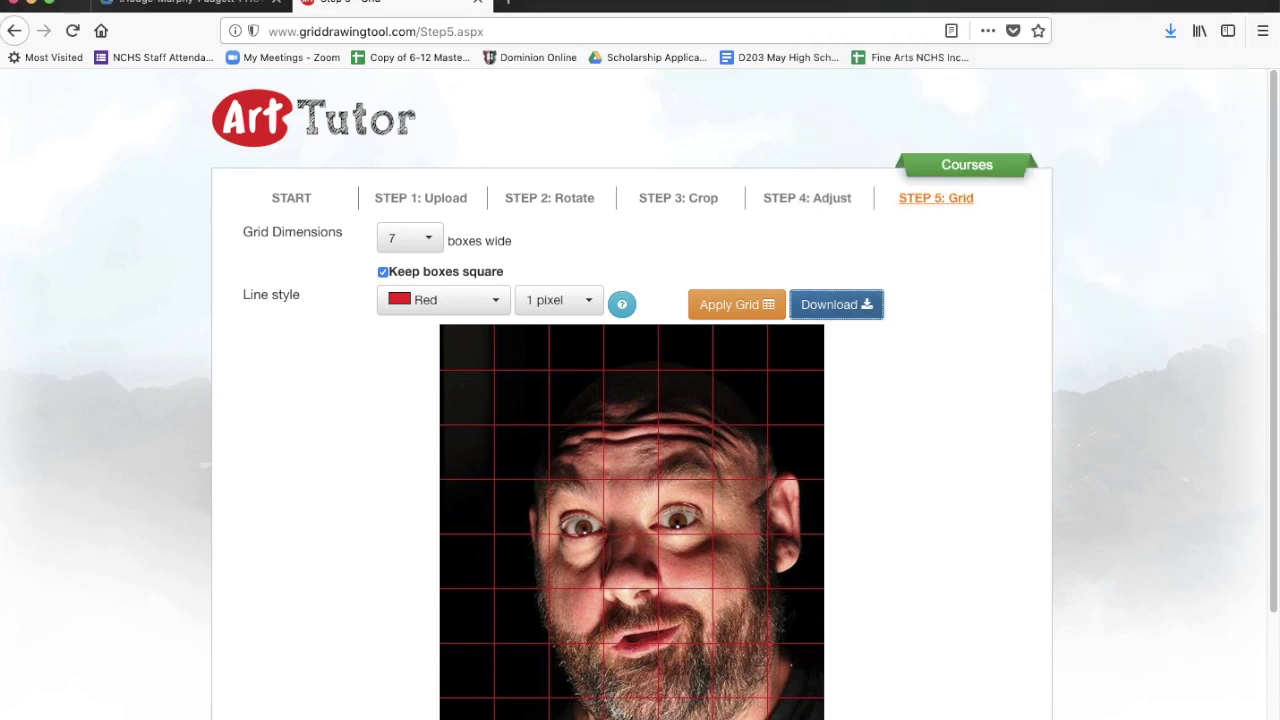
{"action": "mouse_move", "coordinate": [1142, 712]}
{"action": "left_click", "coordinate": [1142, 713]}
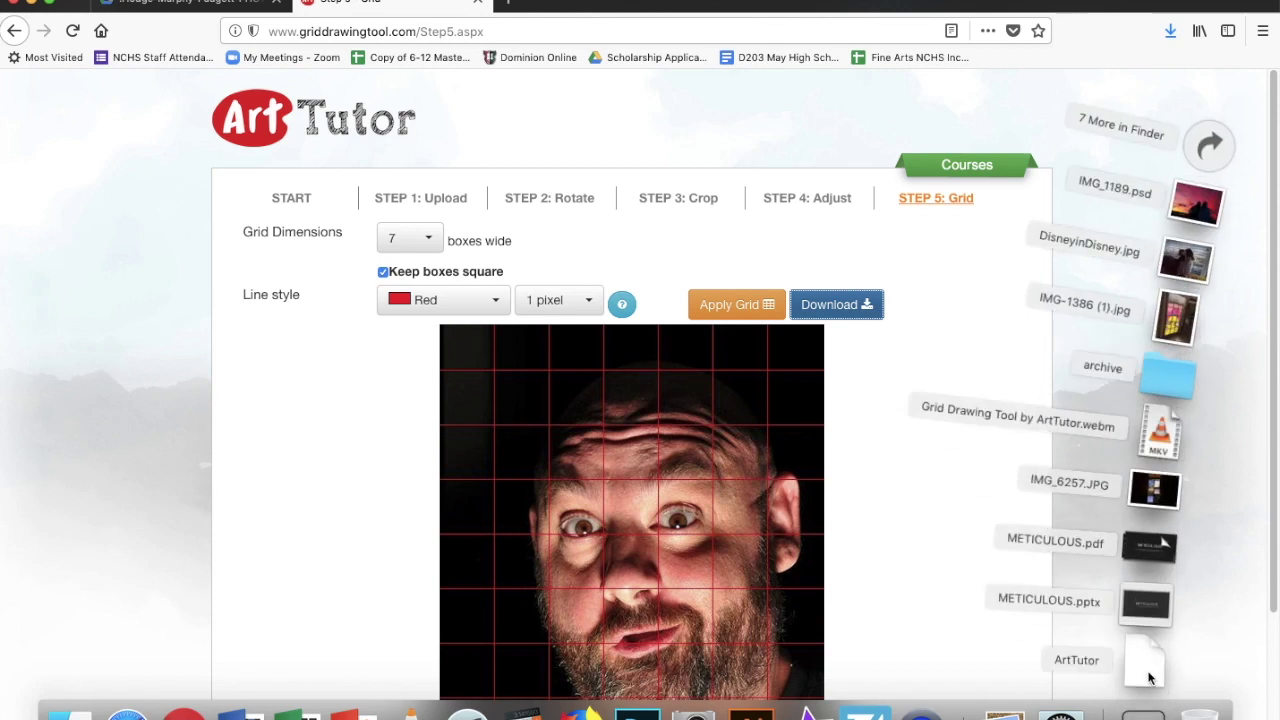
{"action": "left_click", "coordinate": [1149, 672]}
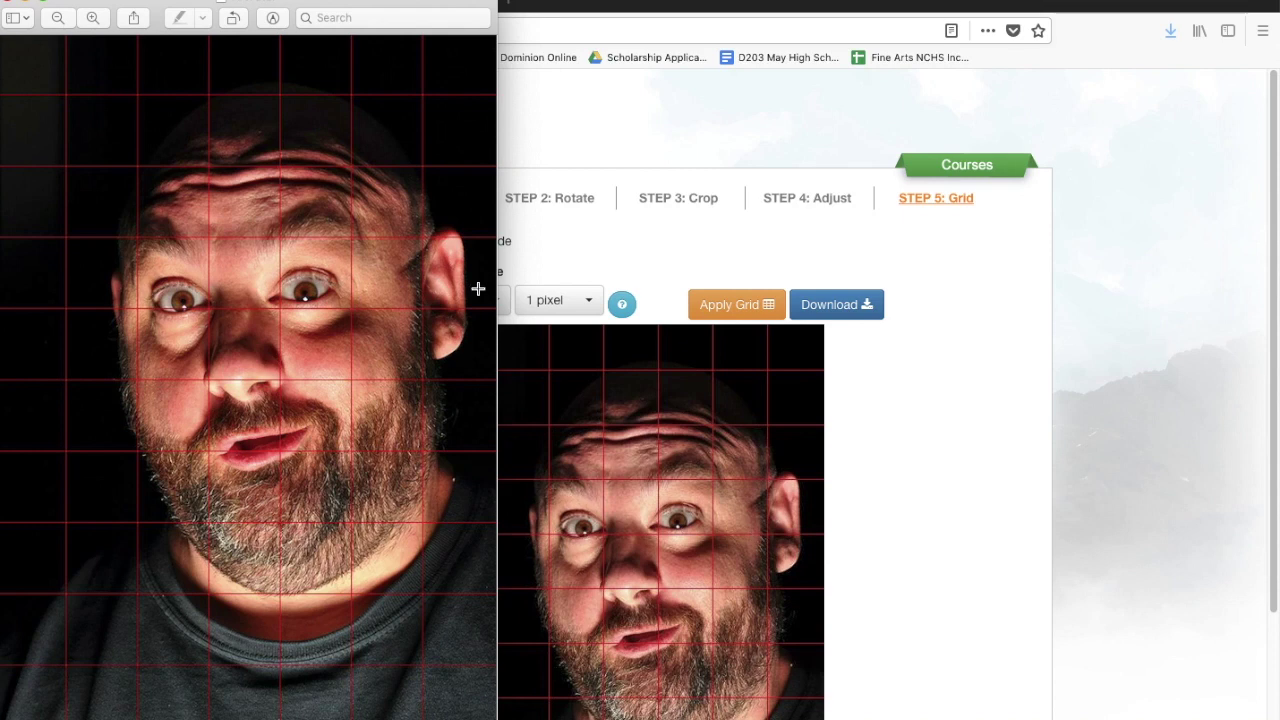
{"action": "left_click_drag", "start_coordinate": [340, 4], "coordinate": [556, 2]}
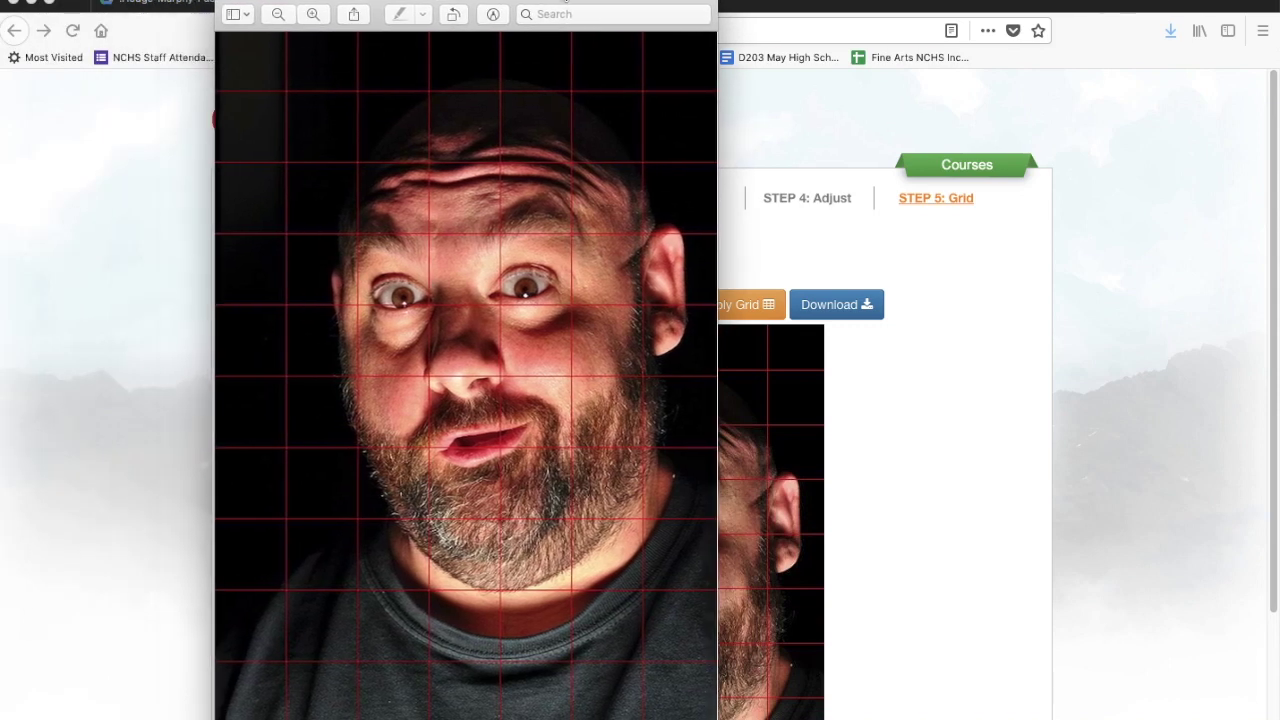